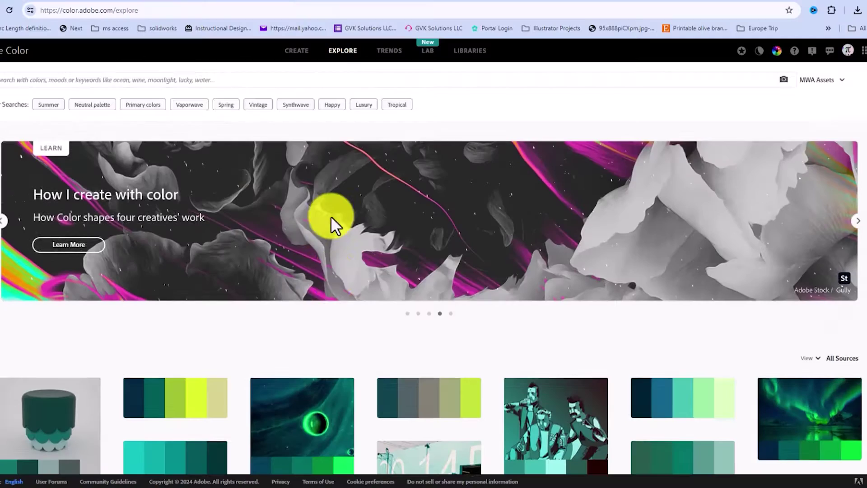
Scroll down through the Explore page's teal and green palette cards, then back up to the top
scroll(330, 222, "down", 3)
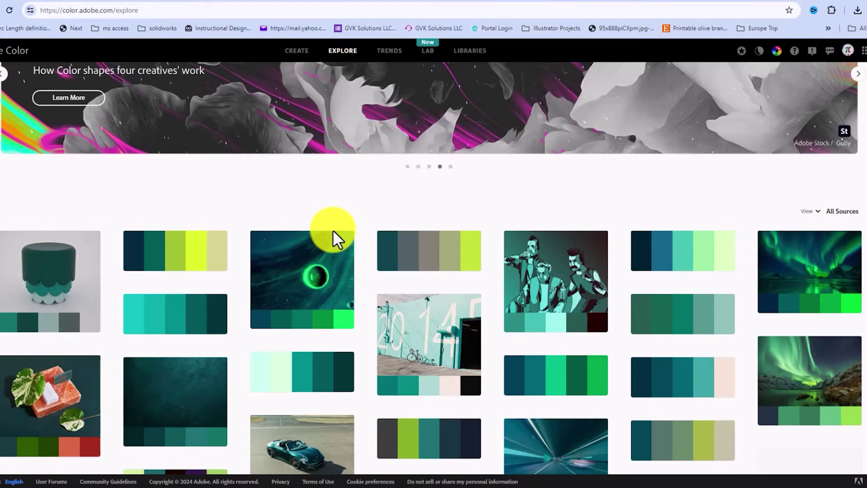
scroll(337, 222, "down", 2)
mouse_move(400, 240)
scroll(420, 233, "down", 5)
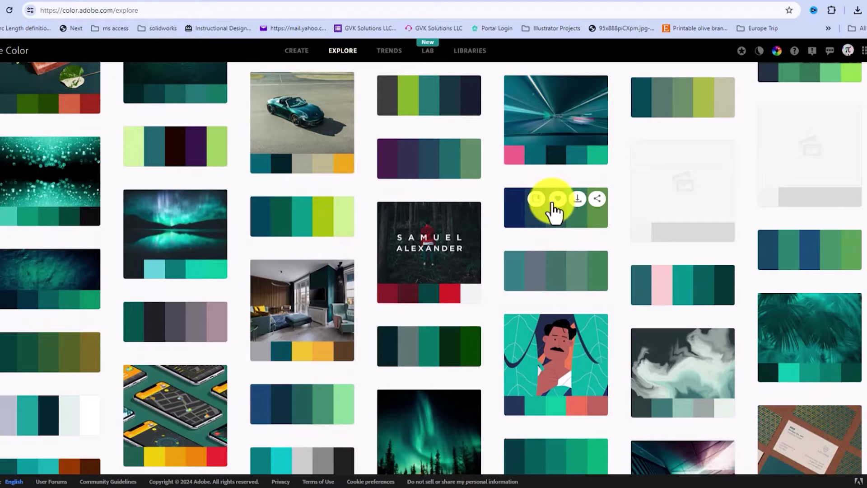
scroll(555, 215, "down", 8)
scroll(555, 219, "down", 1)
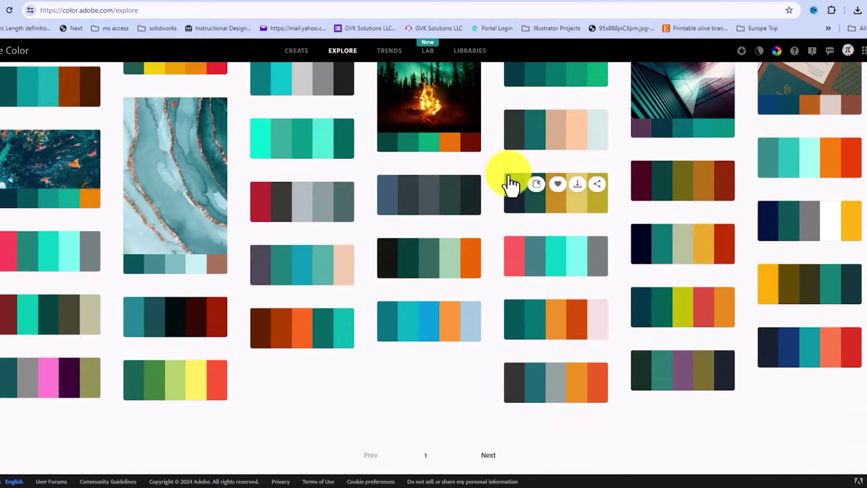
scroll(573, 192, "down", 1)
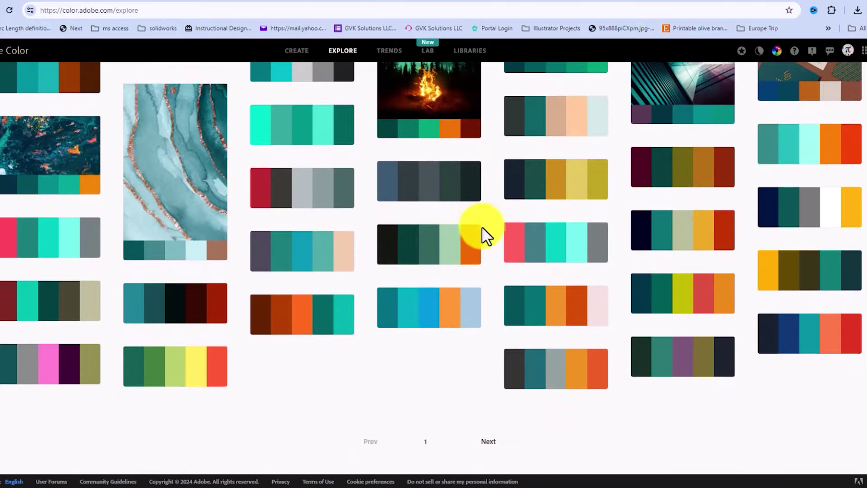
scroll(555, 201, "up", 6)
scroll(542, 185, "up", 7)
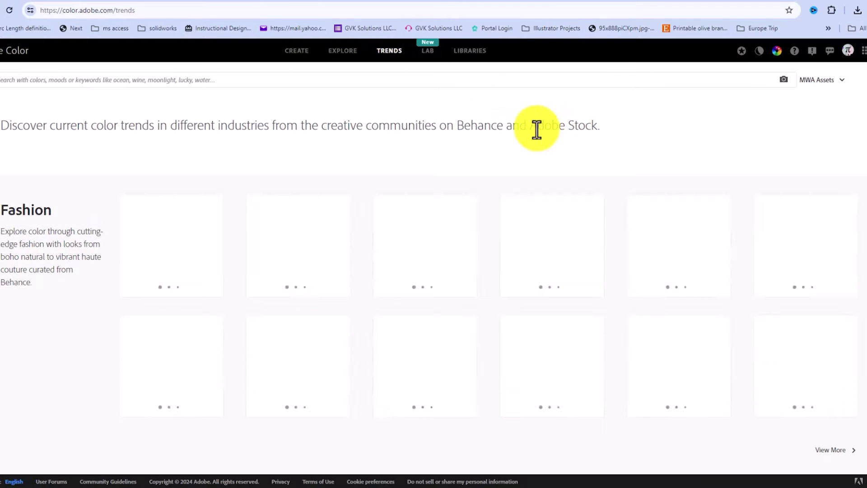
Scroll the Trends page past the Fashion, Graphic Design and Illustration palette rows
scroll(399, 177, "down", 2)
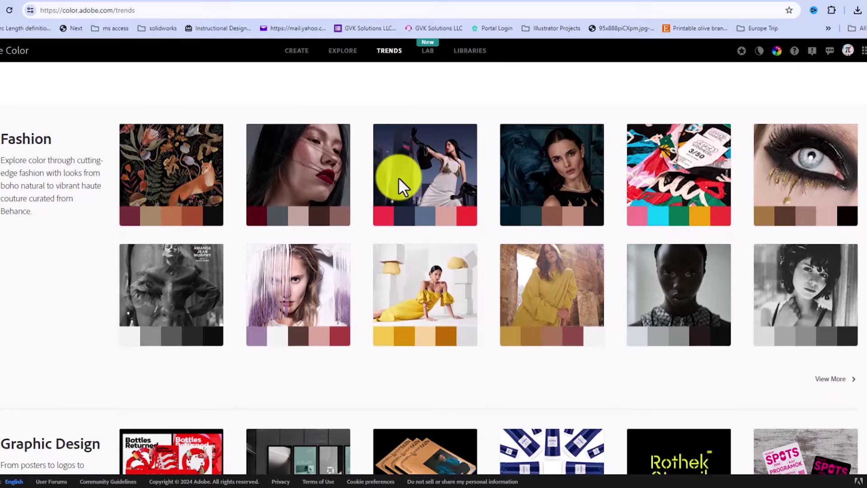
scroll(400, 177, "down", 6)
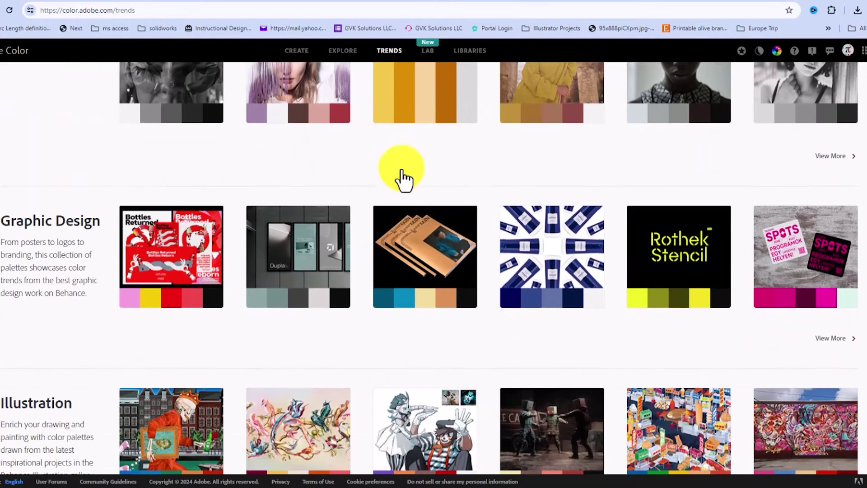
scroll(402, 166, "down", 2)
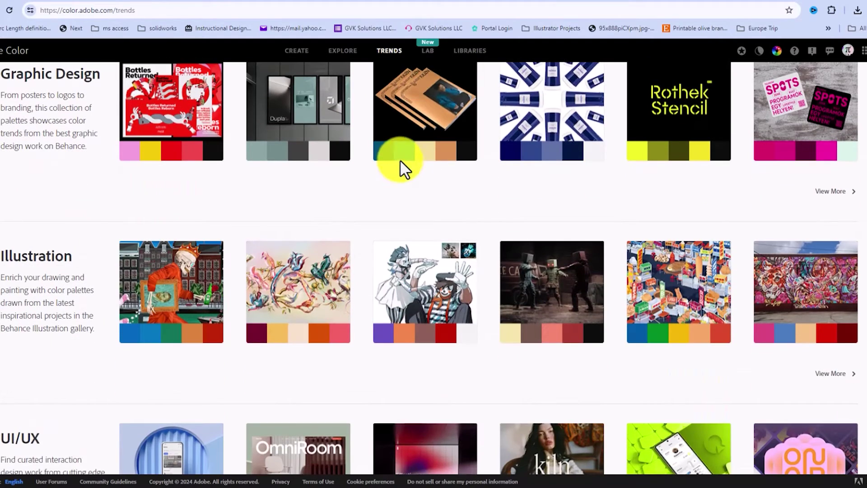
scroll(400, 161, "down", 2)
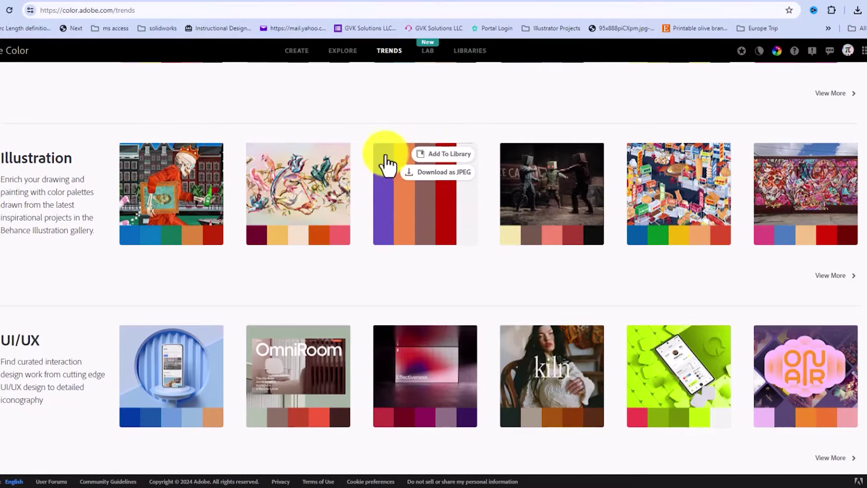
Switch to Midjourney's Create feed and open the rainy bus-stop businessman image in detail view
left_click(46, 4)
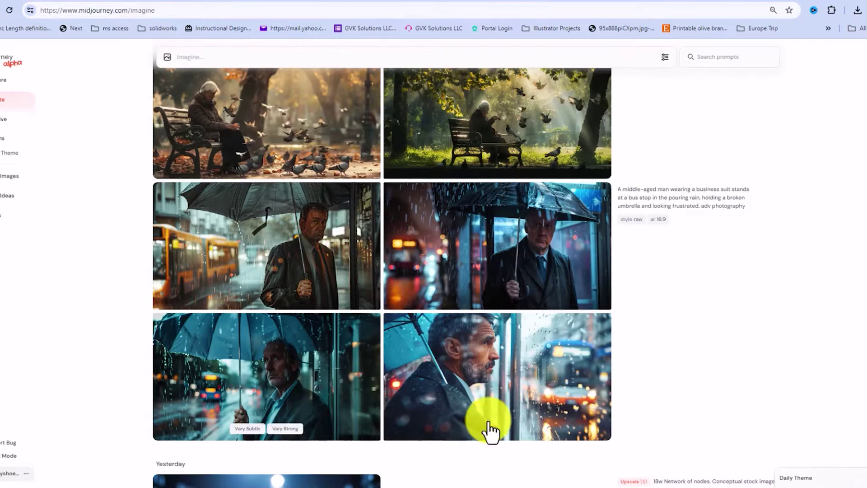
mouse_move(471, 290)
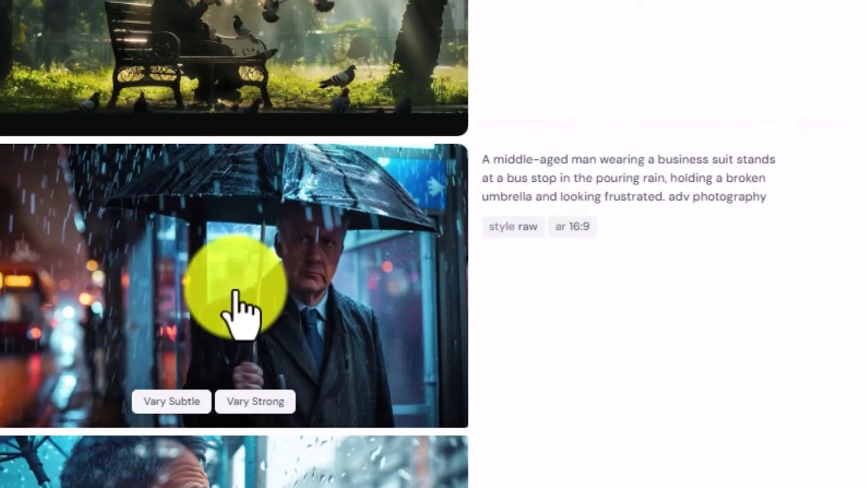
scroll(232, 312, "up", 2)
scroll(538, 325, "up", 8)
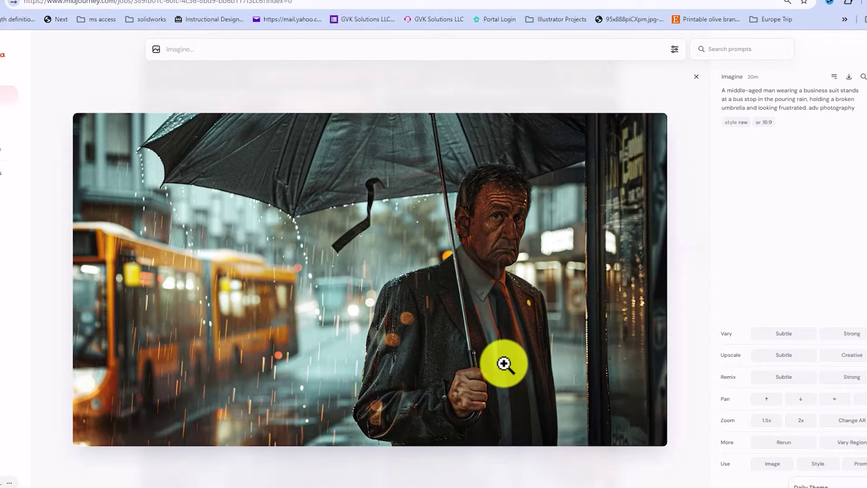
Step back through the elderly-woman pigeon images and the subway girl variations
key("Left")
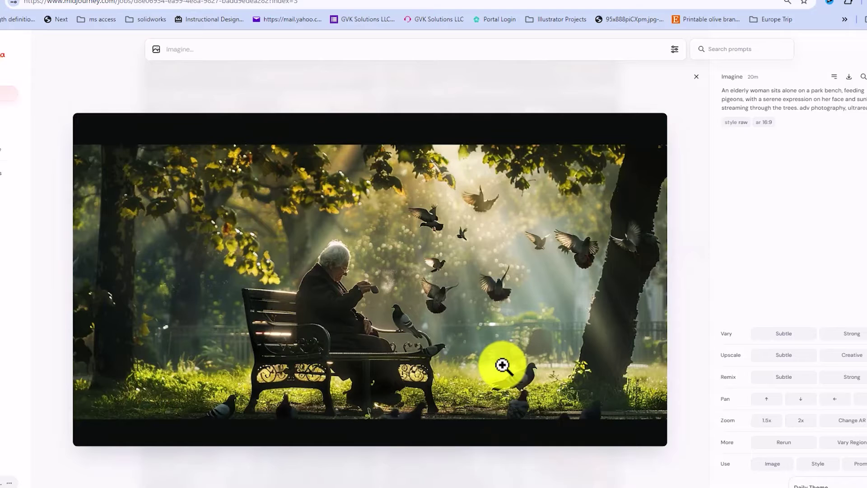
key("Left")
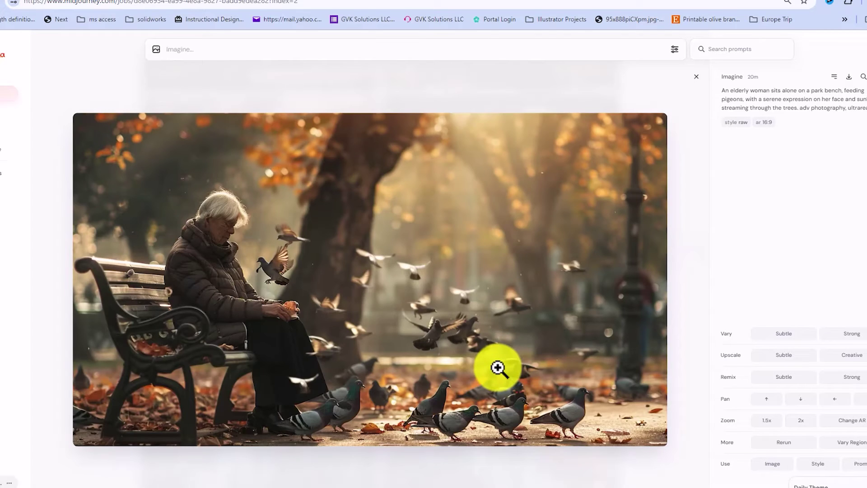
key("Left")
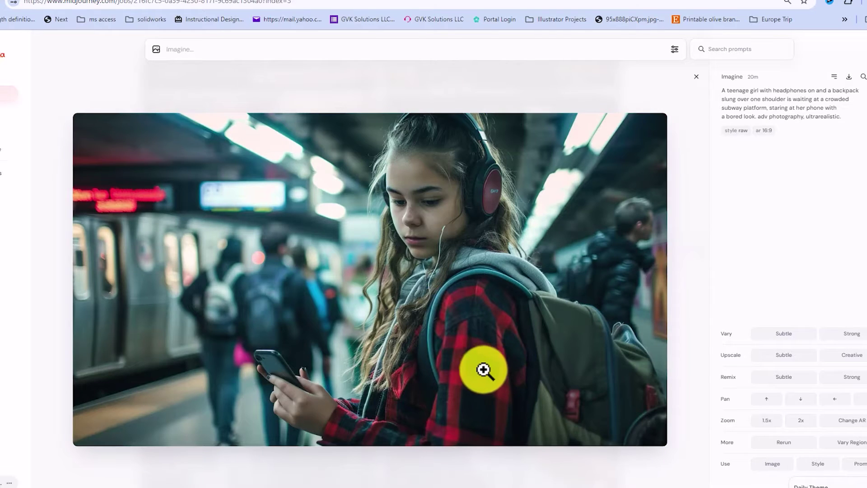
key("Left")
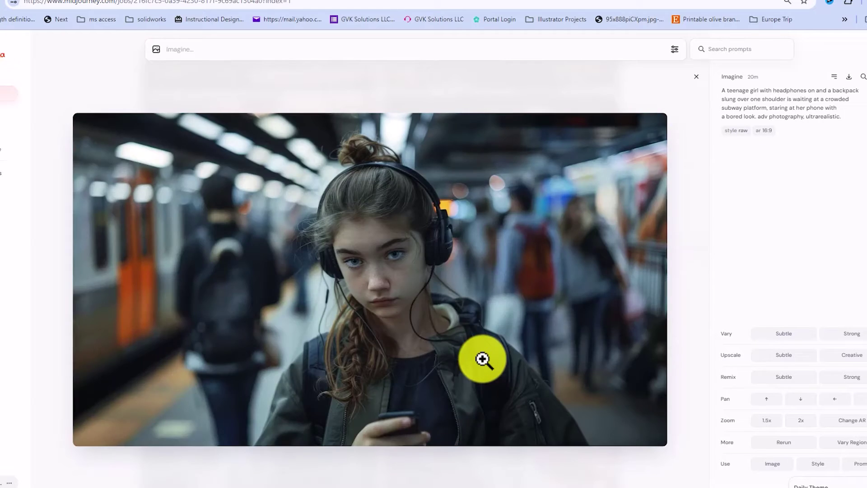
key("Left")
key("Left")
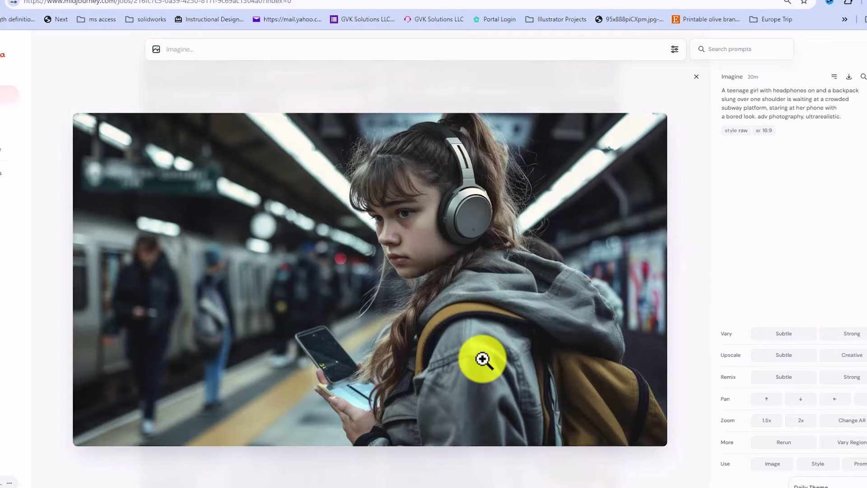
Reach the grocery-store father image and place the gallery in a separate window on the right
key("Left")
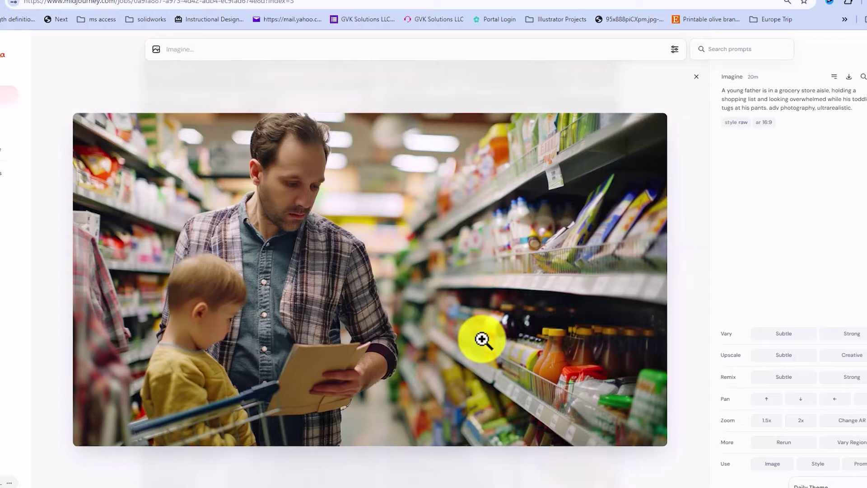
key("Left")
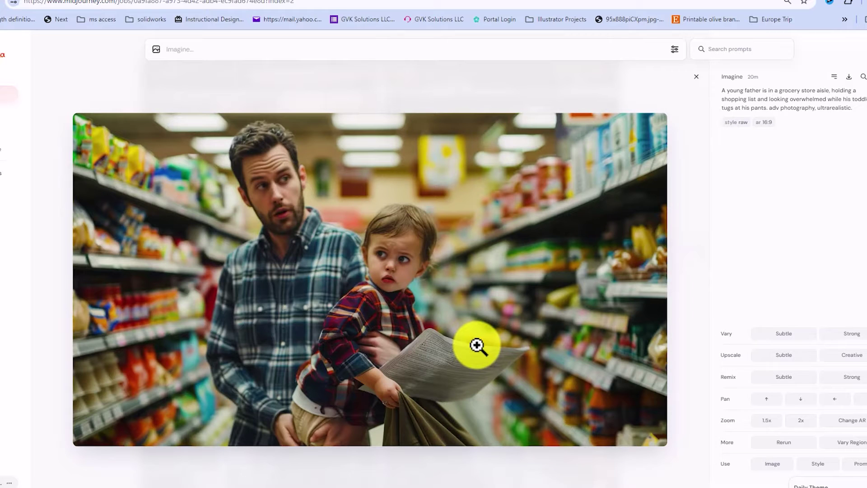
key("Left")
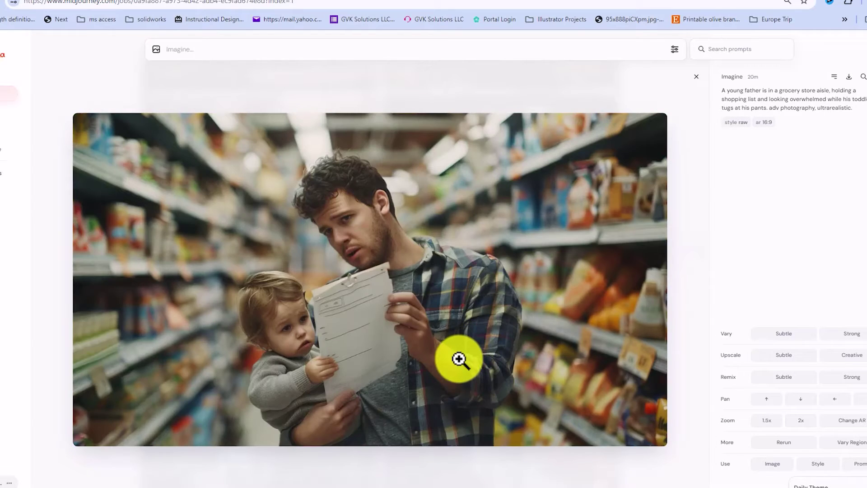
key("Left")
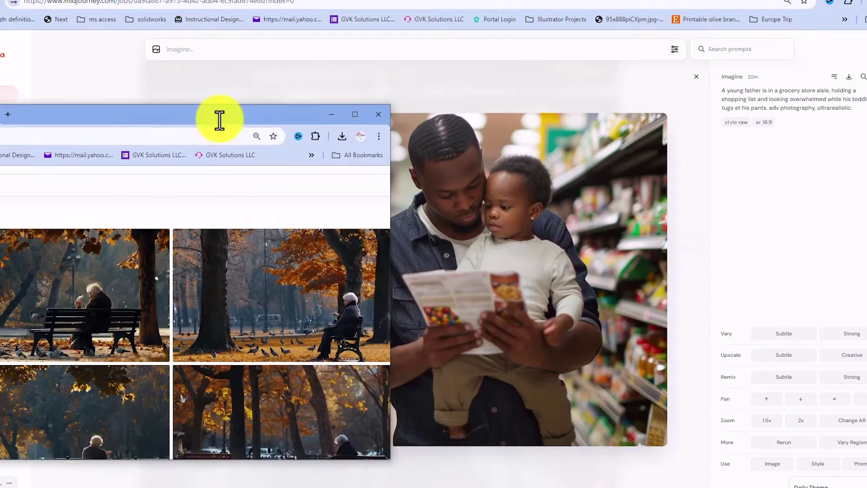
left_click_drag(219, 120, 865, 63)
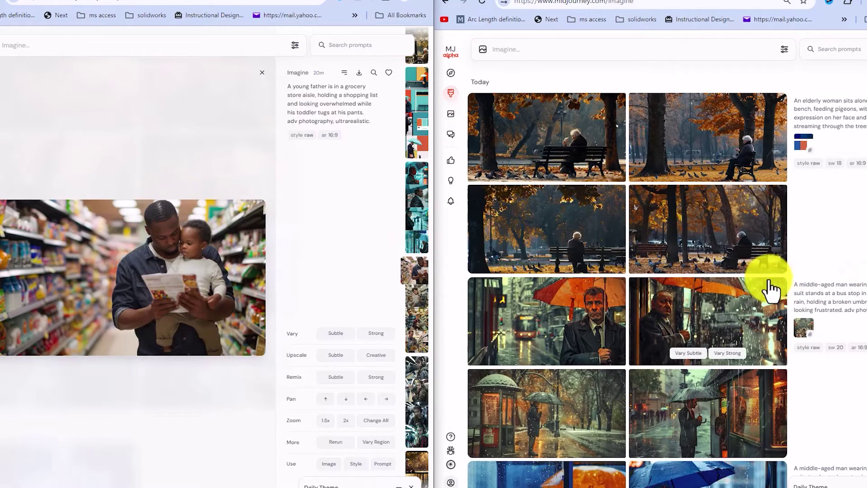
Open the teal rain-umbrella image and view its five-colour palette style reference at sw 10
scroll(772, 289, "down", 20)
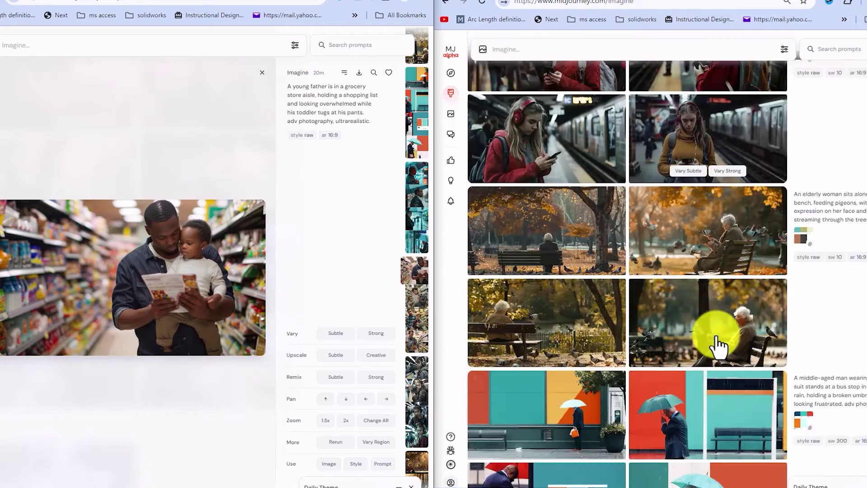
scroll(718, 346, "down", 8)
left_click(745, 171)
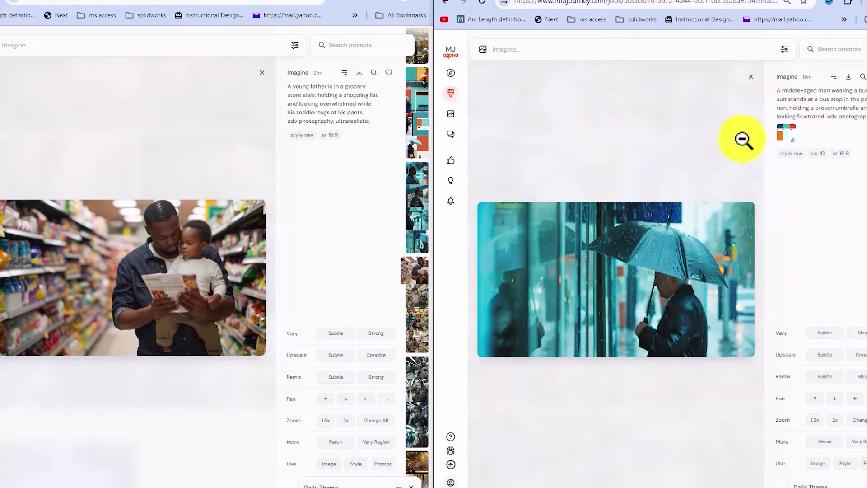
left_click(786, 133)
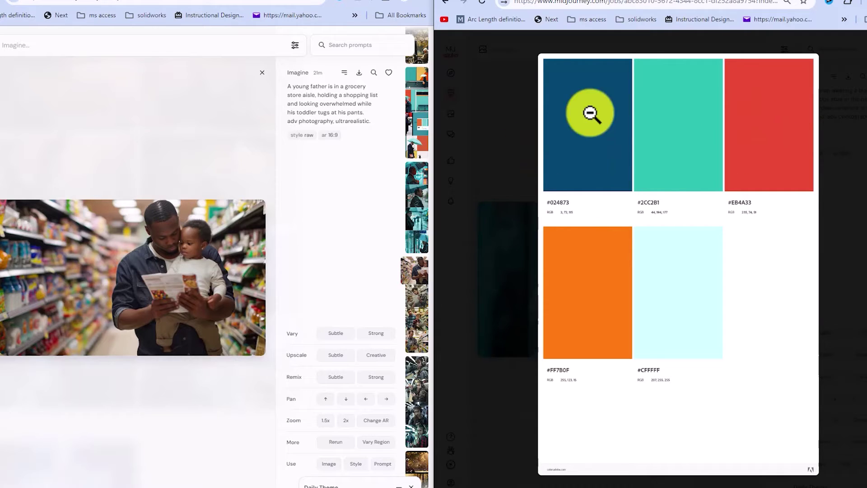
left_click(505, 165)
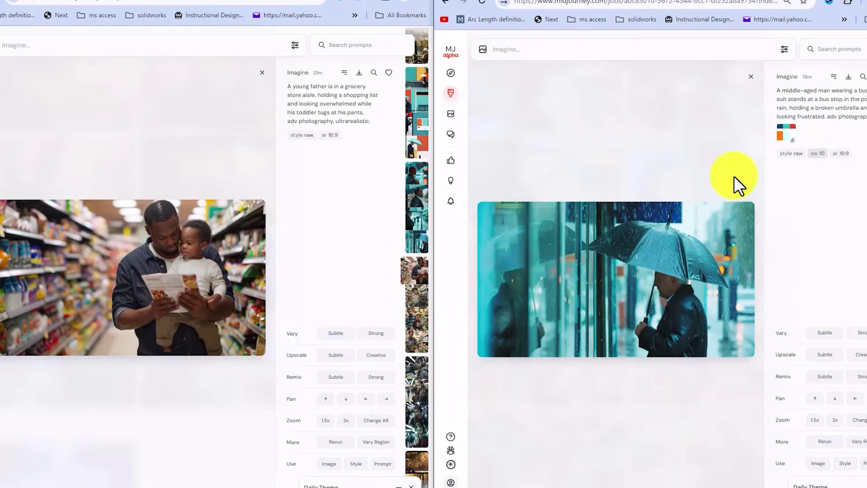
Enlarge the teal palette-styled umbrella image and step through its styled variations
left_click(610, 267)
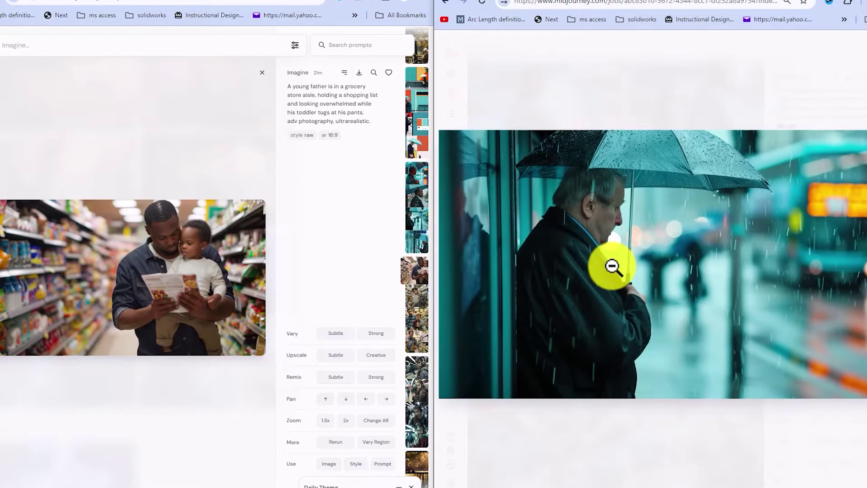
key("Right")
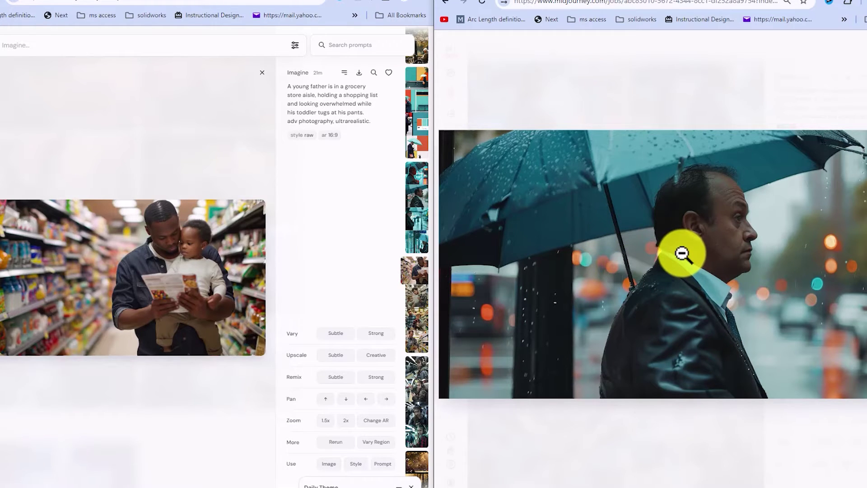
key("Right")
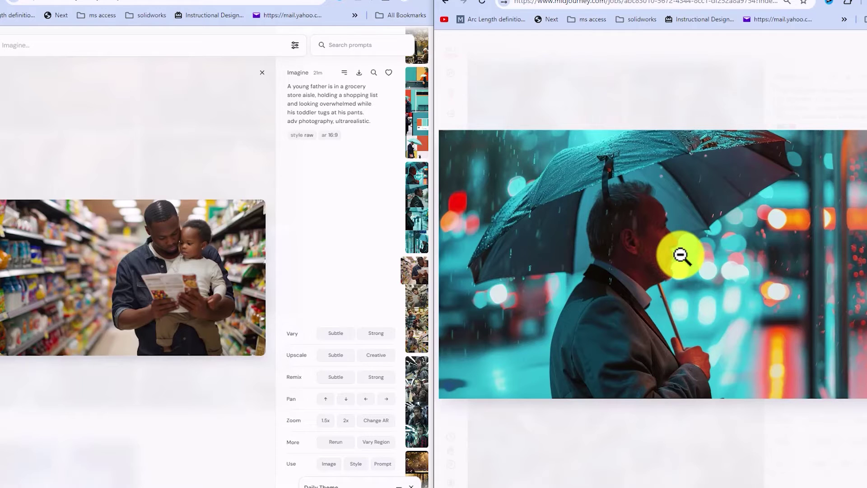
Enlarge the original umbrella-man image in the left window and browse to the variation with the bus
scroll(142, 310, "down", 1)
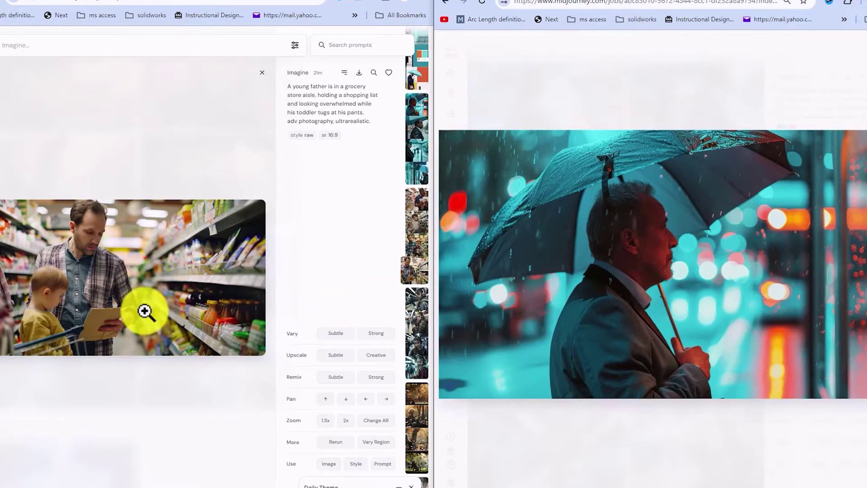
scroll(175, 291, "down", 3)
left_click(175, 292)
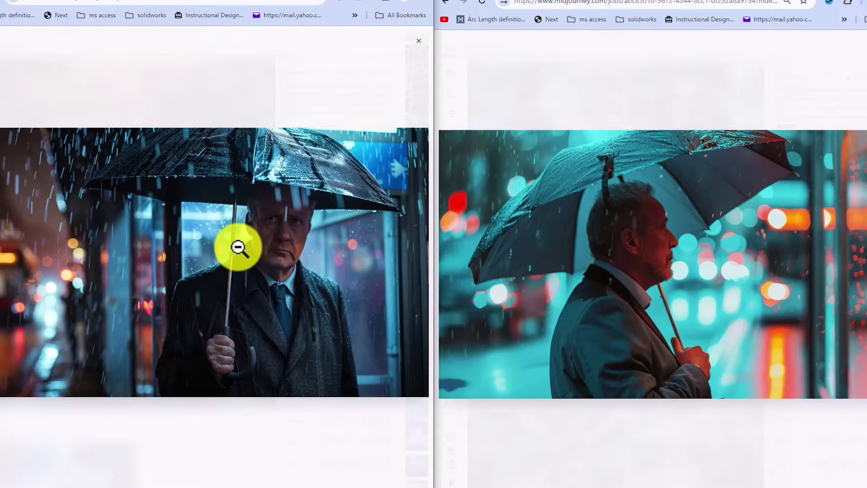
key("Right")
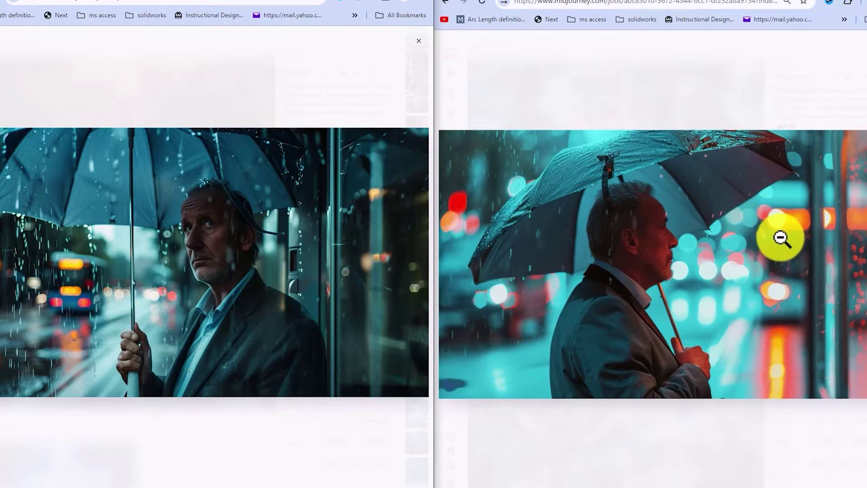
key("Right")
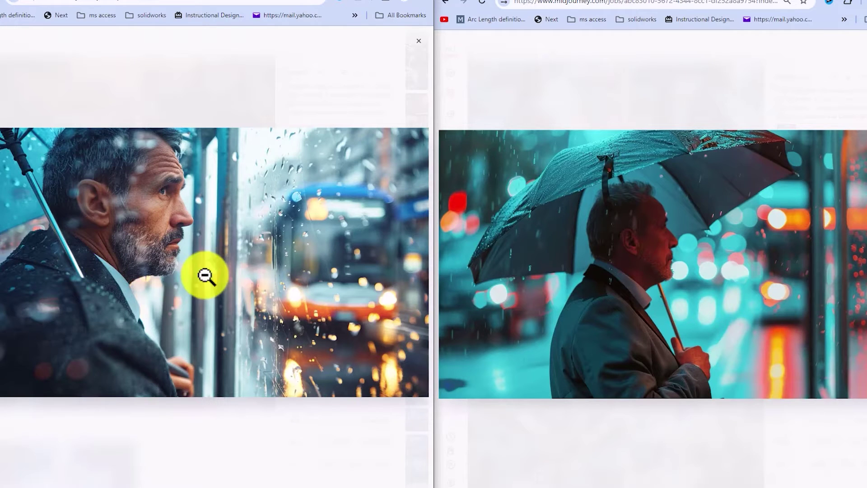
key("Right")
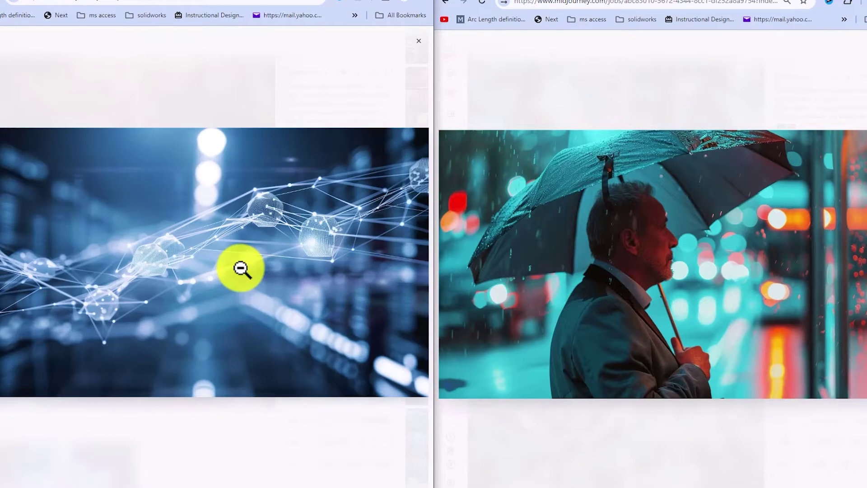
key("Left")
key("Right")
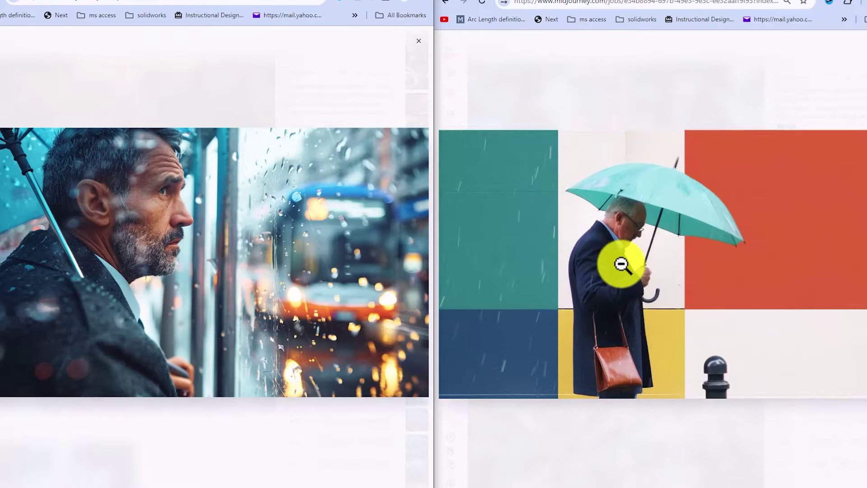
key("Right")
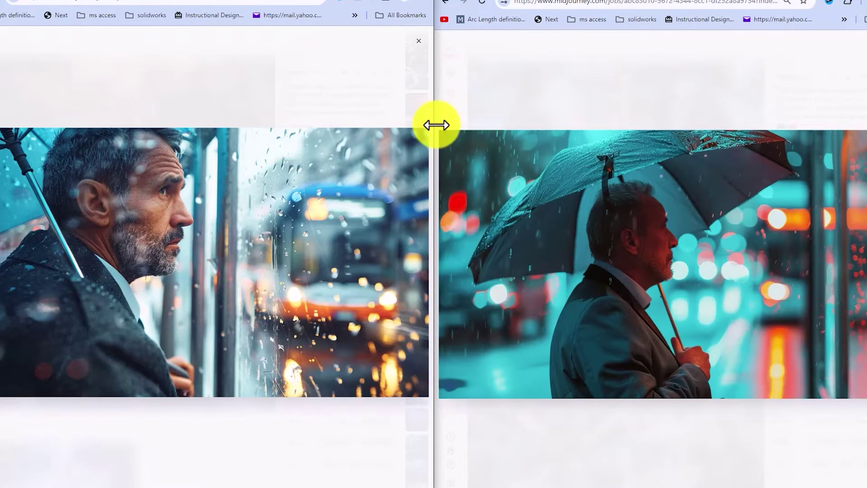
Move to the style weight 300 job and enlarge its bold colour-block umbrella image
left_click(450, 103)
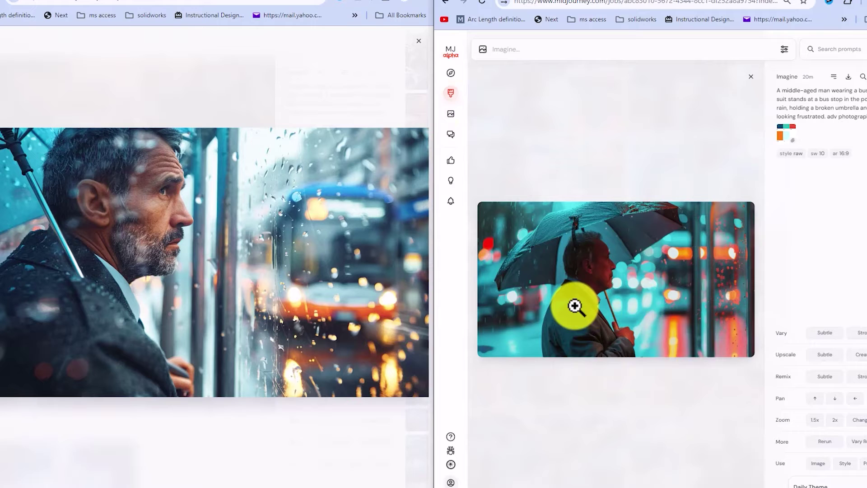
key("Right")
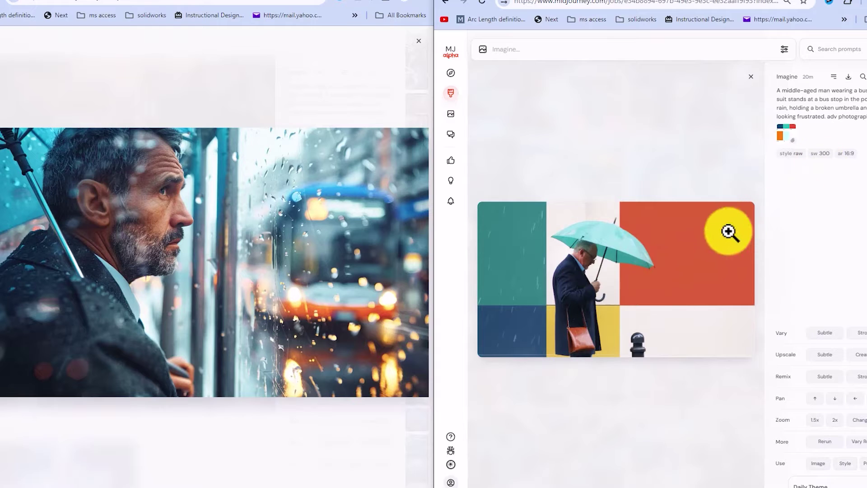
left_click(661, 269)
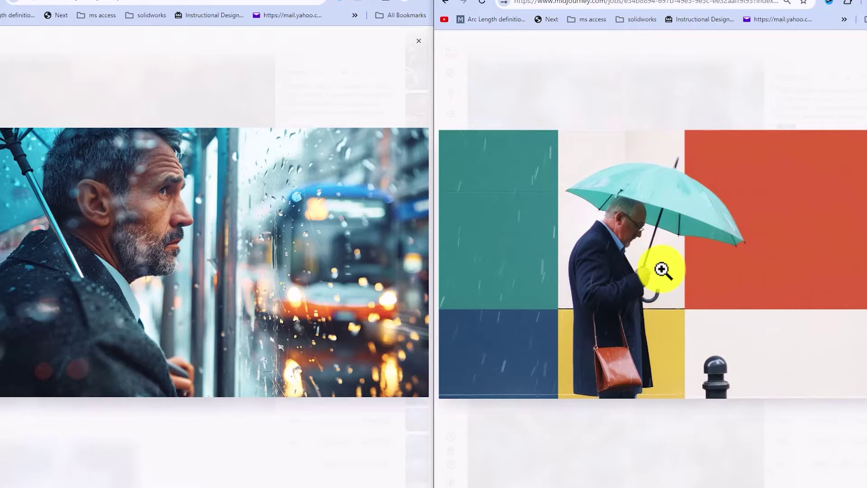
left_click(541, 265)
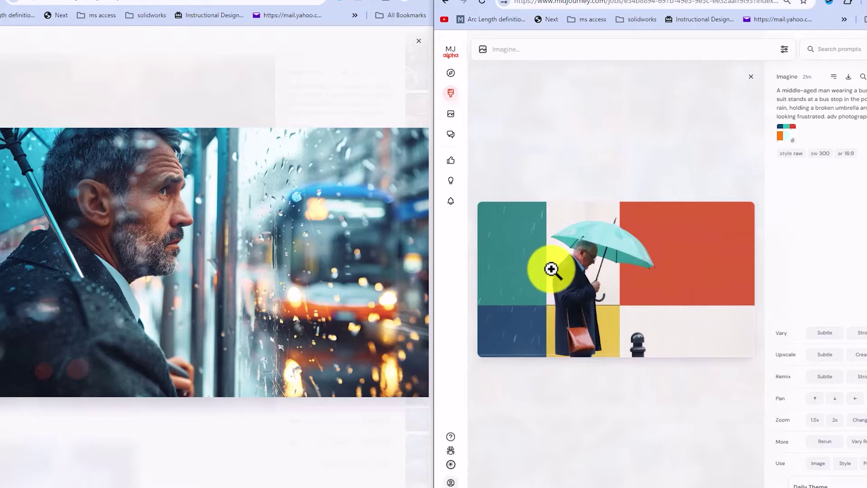
Browse the sw 300 navy-suit, red-wall bench and white-umbrella variations, then reach the pigeon image
key("Right")
left_click(553, 269)
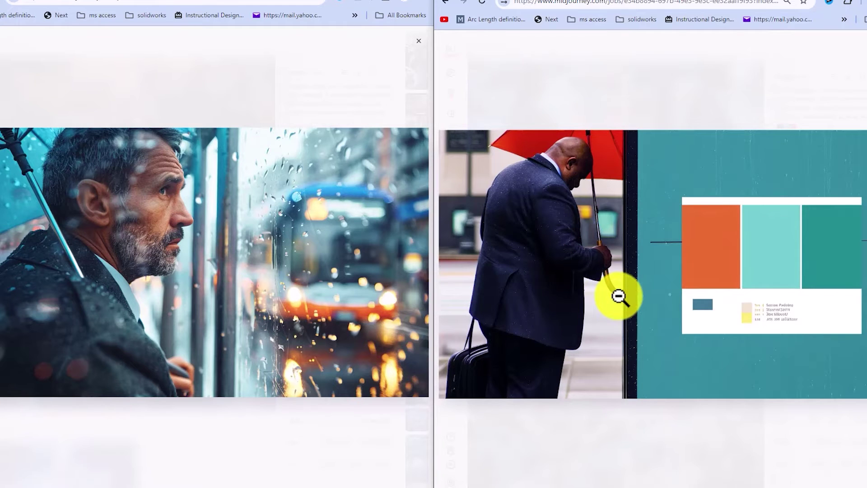
key("Right")
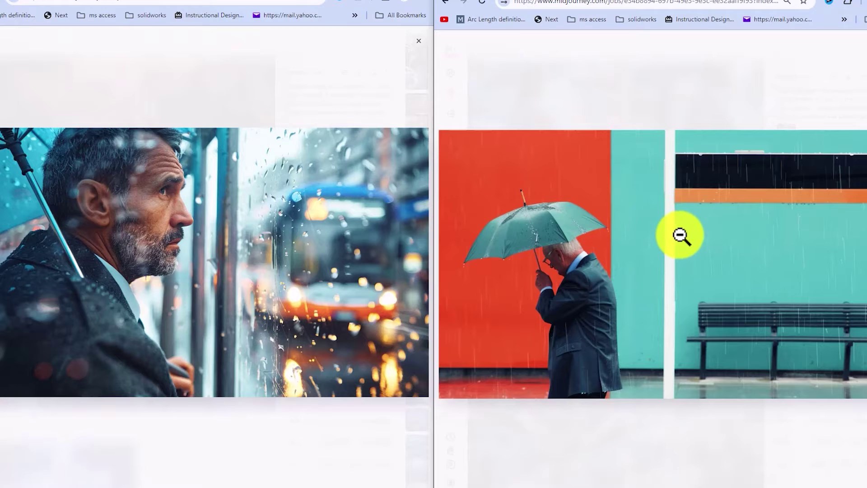
key("Right")
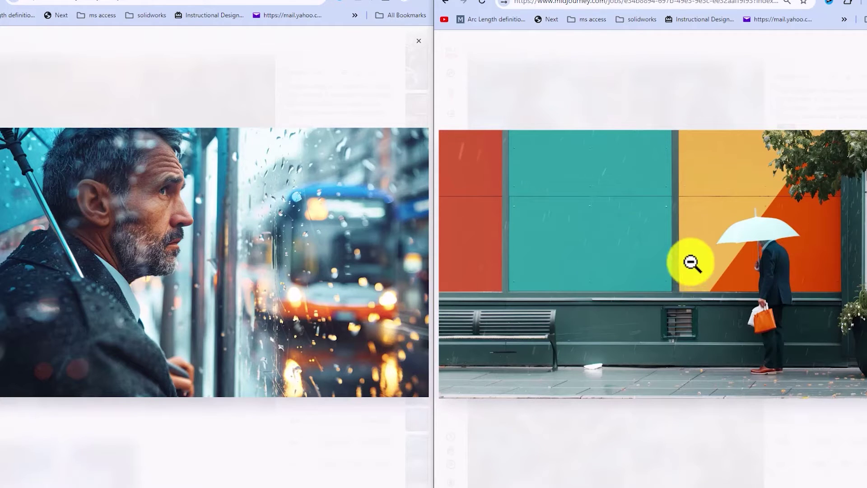
key("Right")
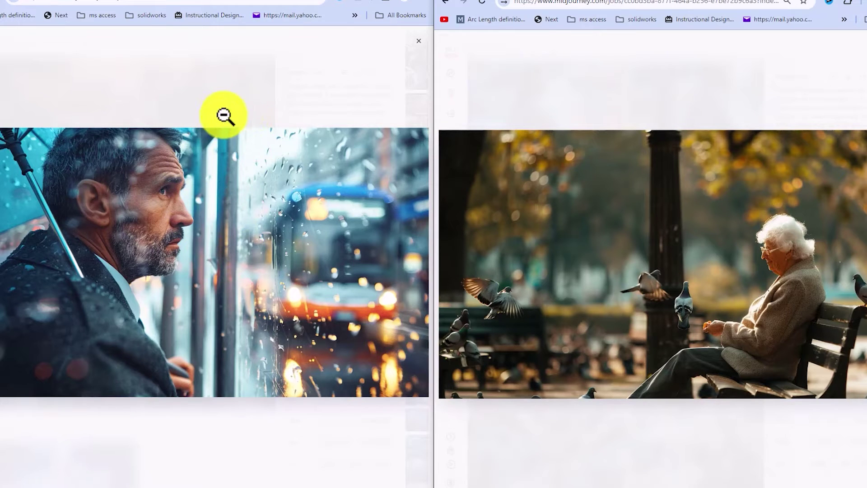
left_click(190, 122)
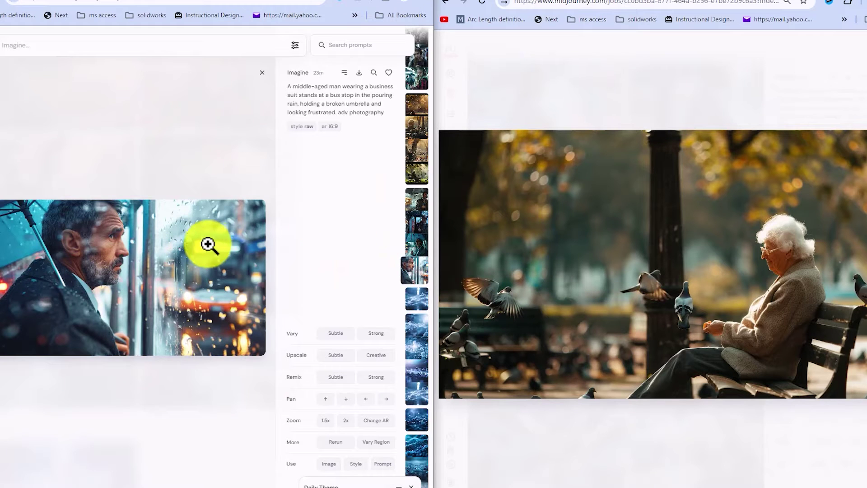
Open and enlarge the original park-bench pigeon image and view another variation
left_click(416, 183)
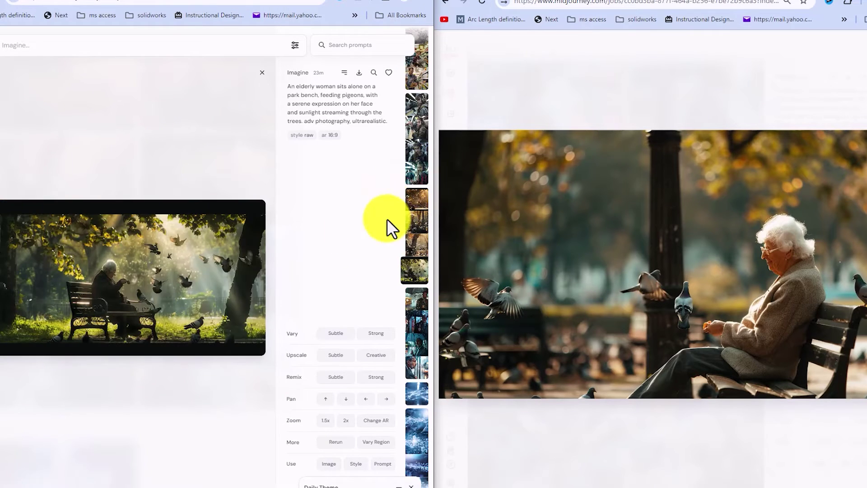
left_click(172, 269)
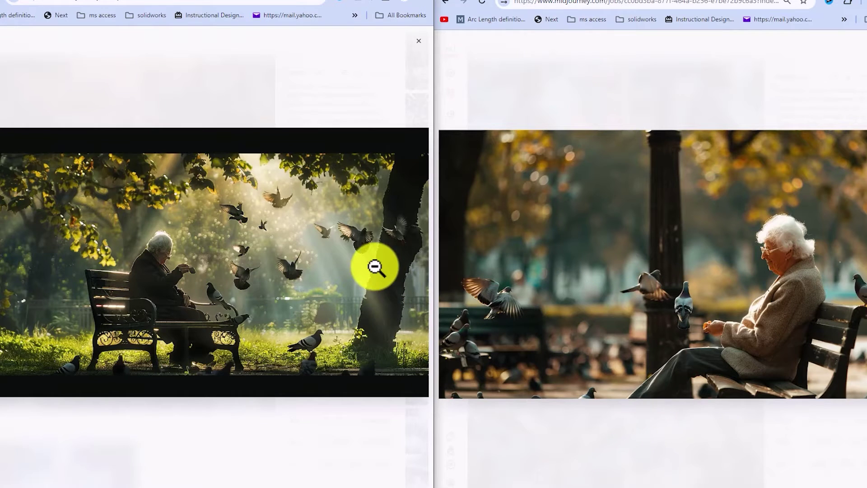
key("Right")
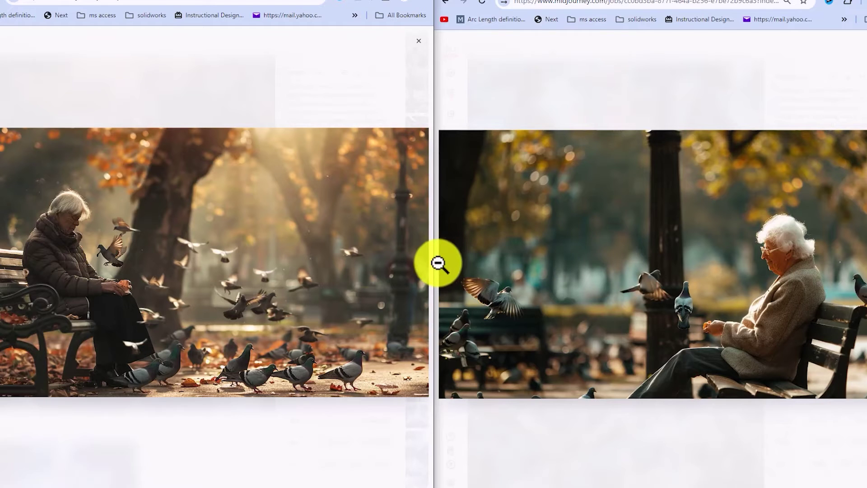
Return the sw 10 styled pigeon image to its job page and check its colour palette reference
scroll(512, 228, "down", 1)
scroll(185, 222, "down", 1)
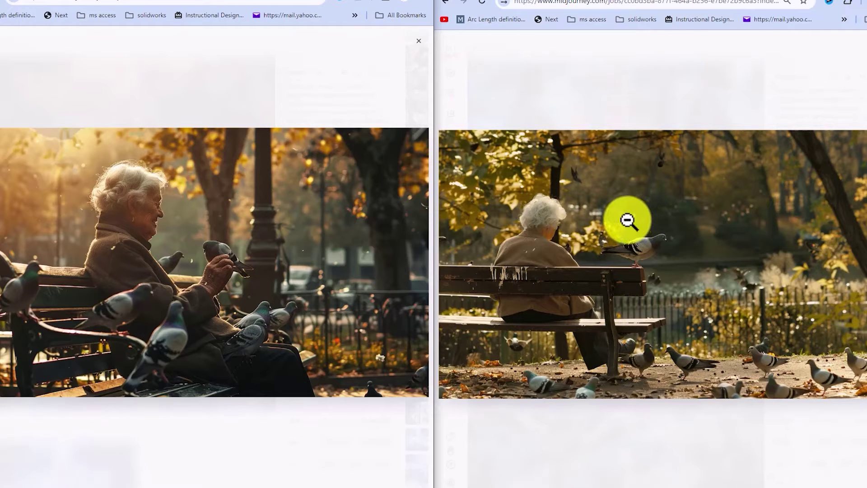
scroll(375, 247, "down", 1)
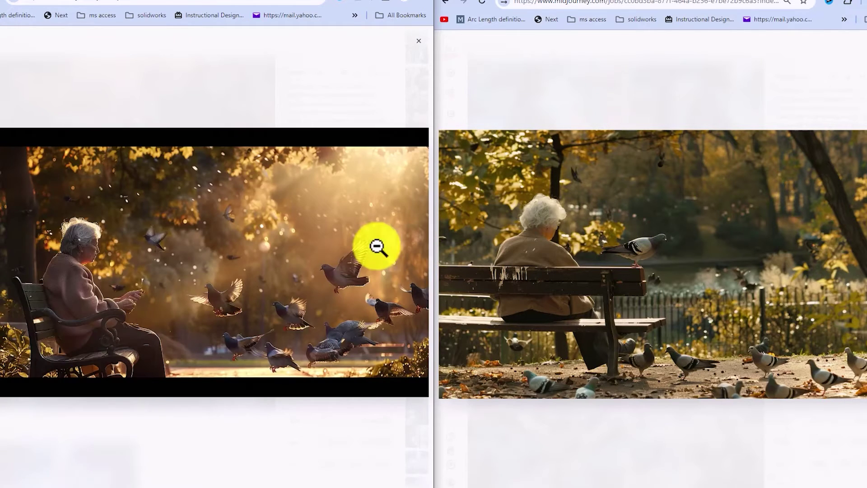
scroll(601, 233, "down", 1)
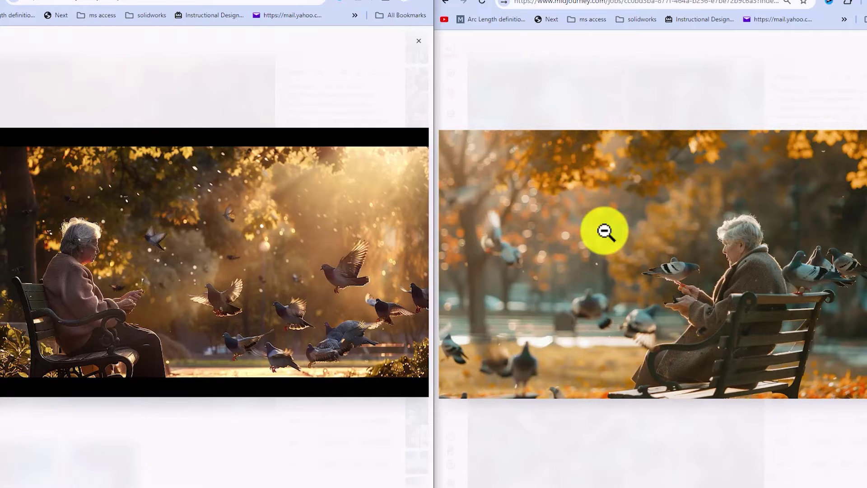
left_click(456, 120)
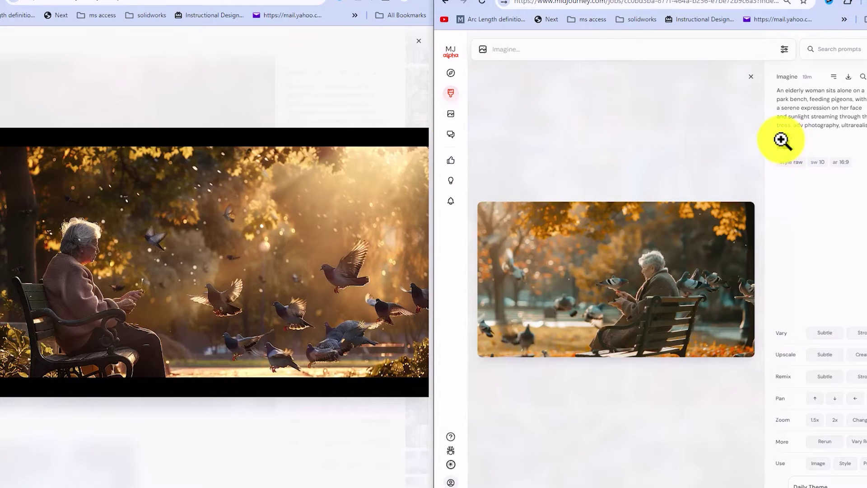
scroll(781, 140, "down", 1)
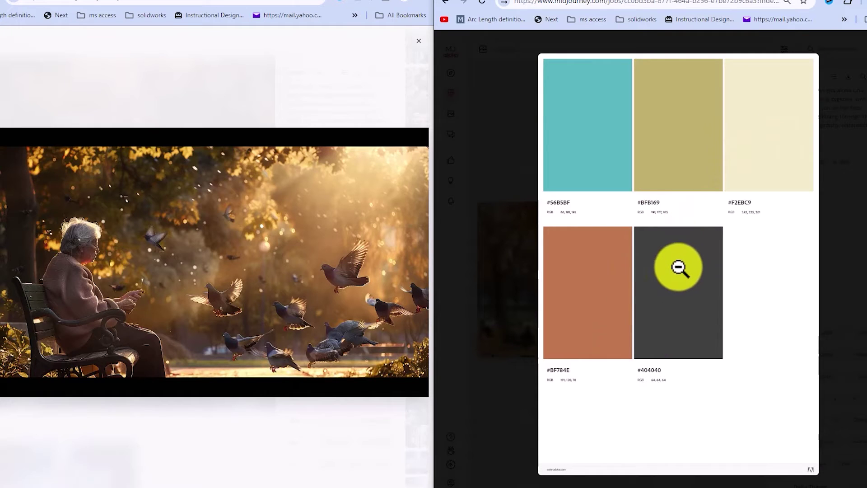
left_click(486, 174)
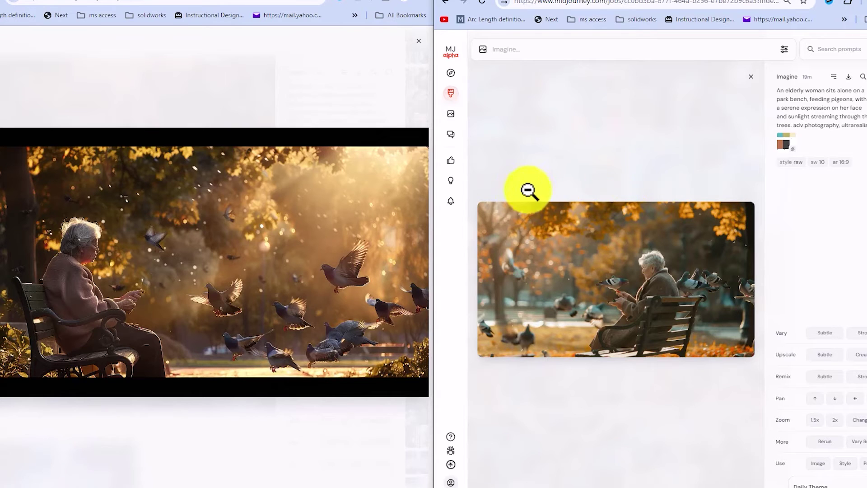
Preview the red-grey palette reference, then open the yellow-sweater subway girl result enlarged
left_click(479, 189)
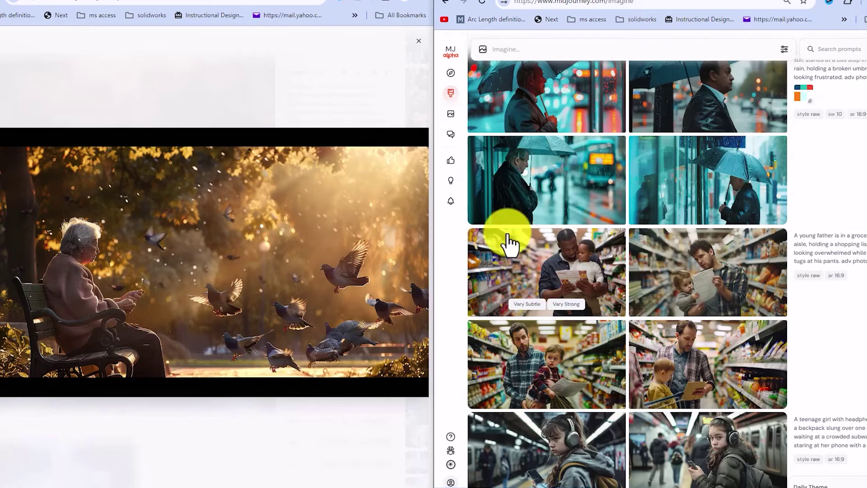
scroll(630, 310, "down", 8)
scroll(632, 316, "down", 6)
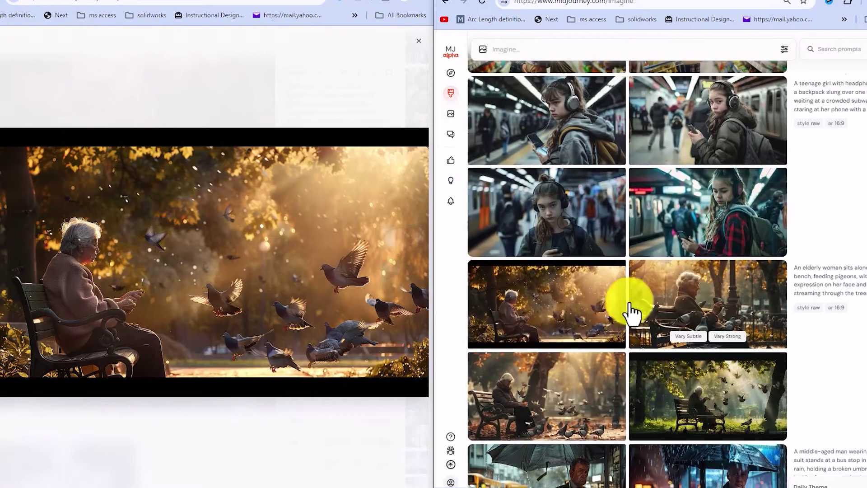
scroll(605, 259, "up", 2)
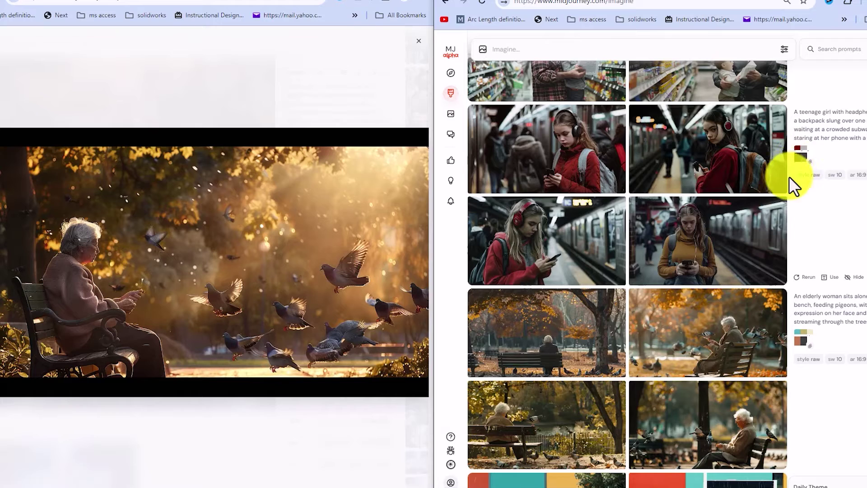
left_click(800, 155)
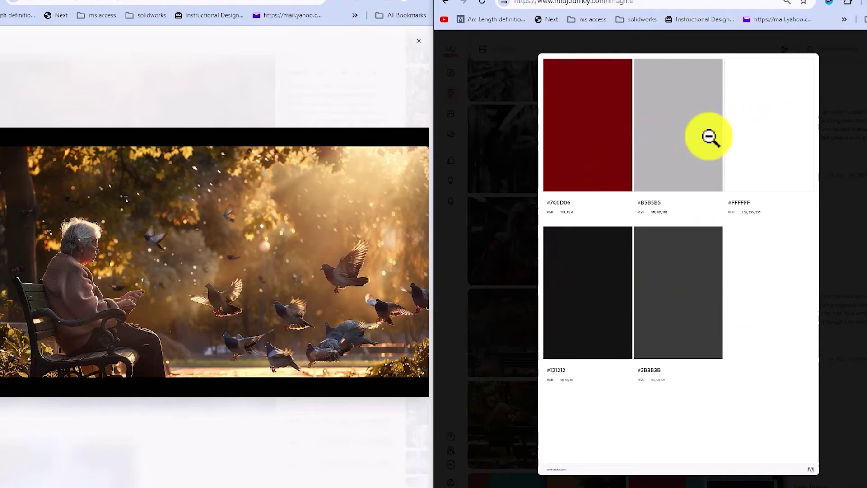
left_click(863, 276)
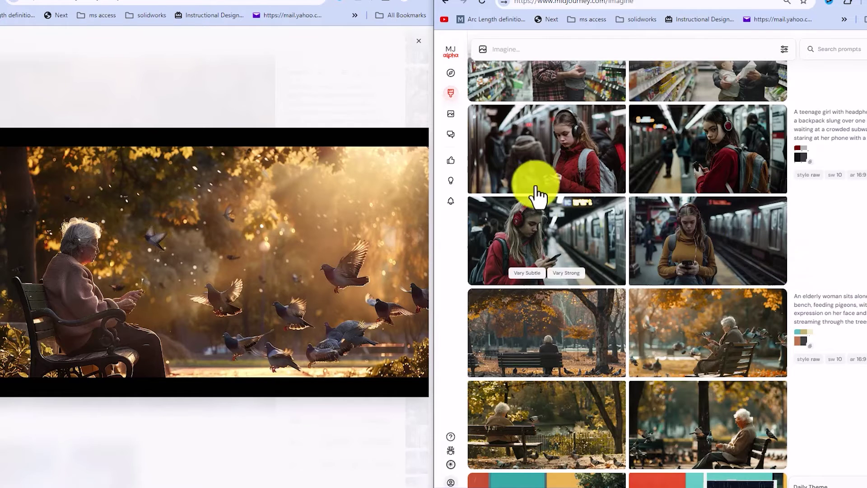
left_click(650, 219)
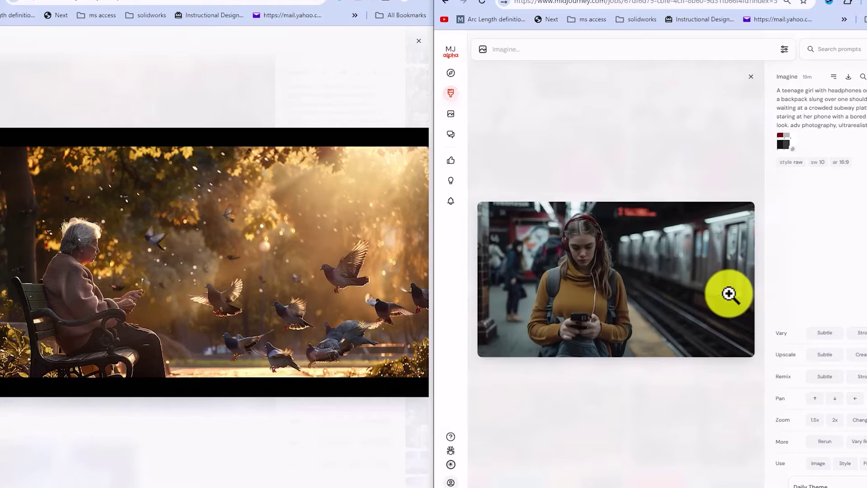
left_click(690, 286)
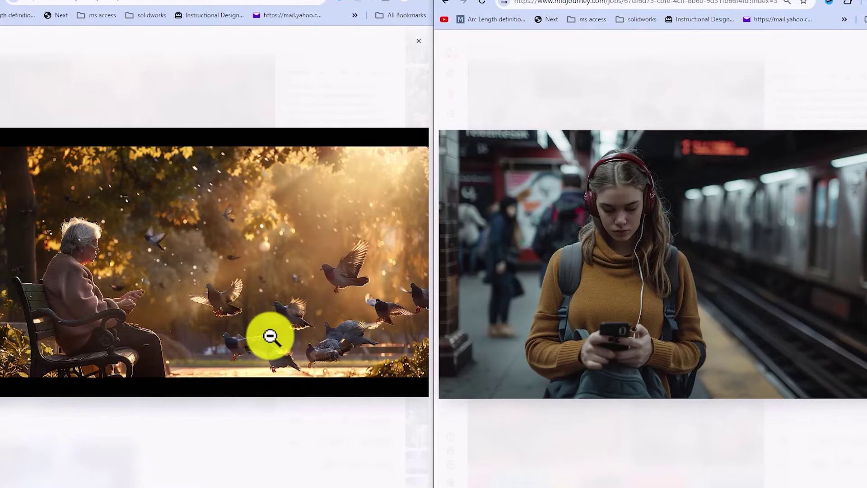
Compare another palette-styled subway girl image with the original, then recheck the red-grey palette
scroll(225, 307, "down", 1)
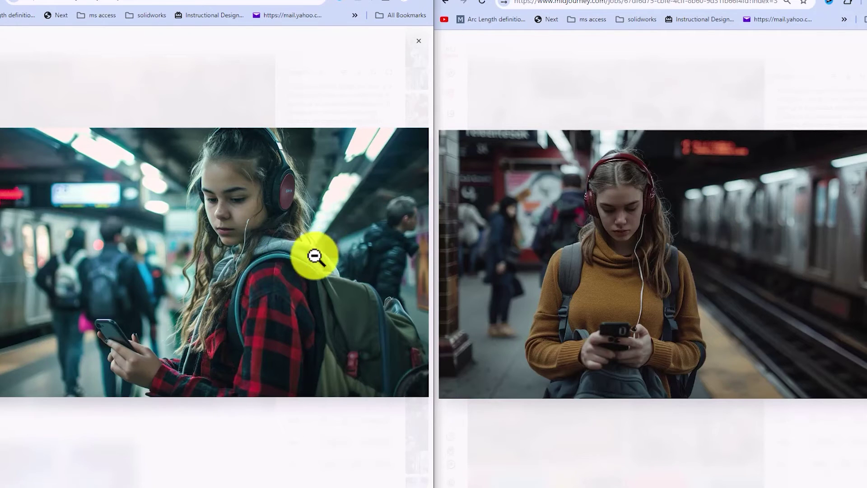
key("Left")
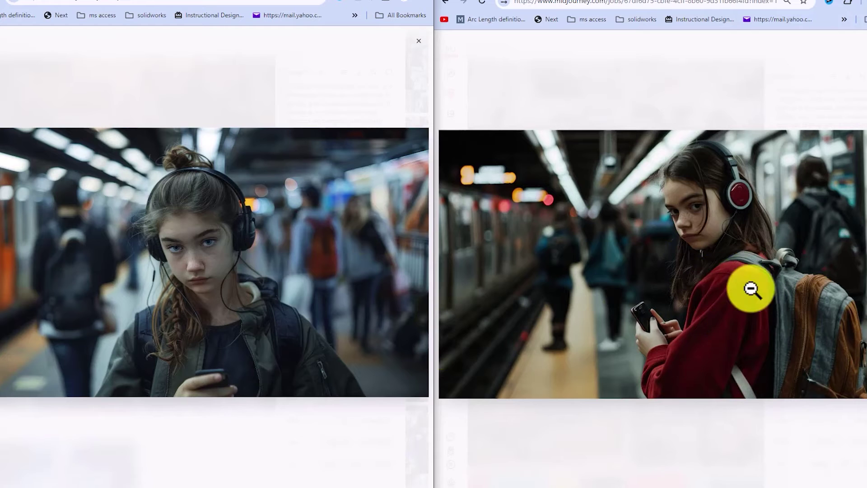
scroll(272, 311, "up", 1)
scroll(612, 279, "up", 1)
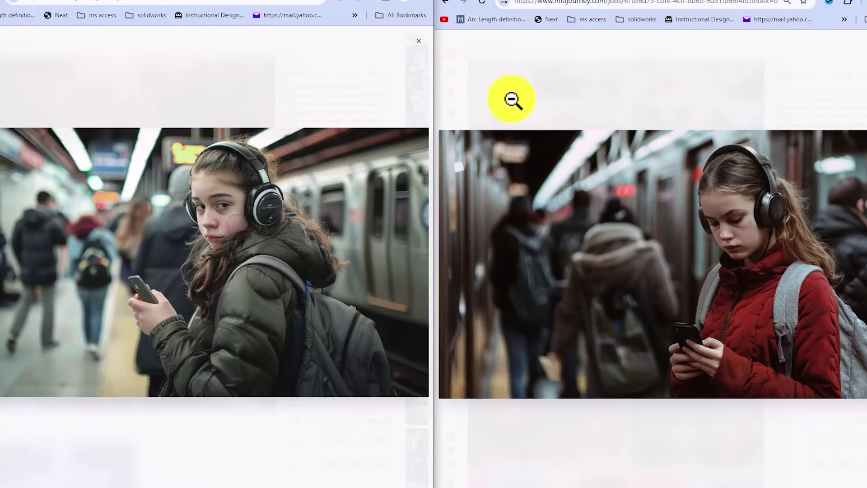
left_click(787, 144)
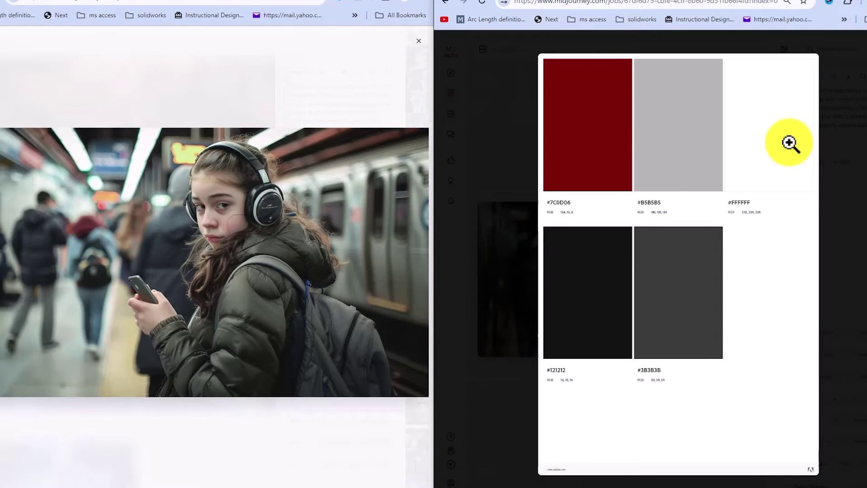
left_click(492, 142)
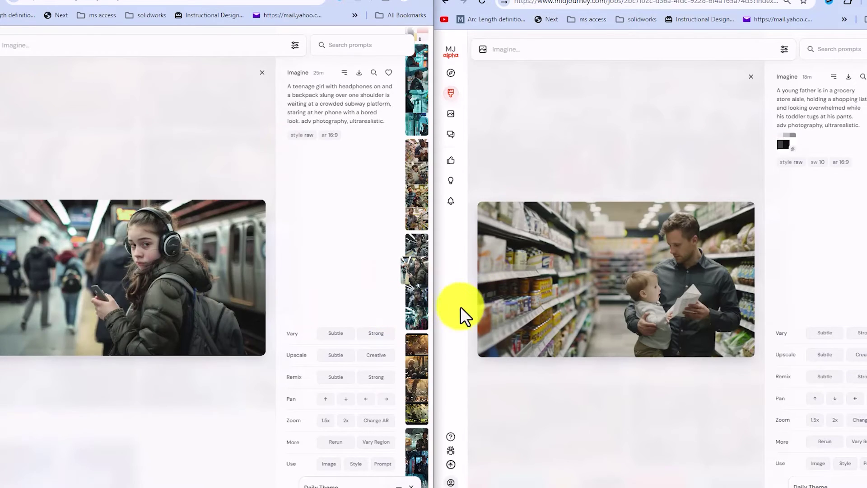
Open the unstyled grocery father image and inspect the grey palette style reference
left_click(415, 271)
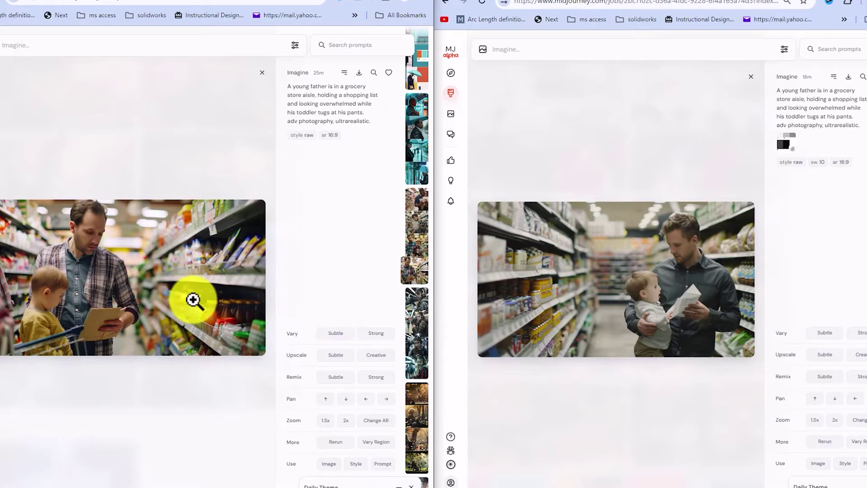
left_click(788, 145)
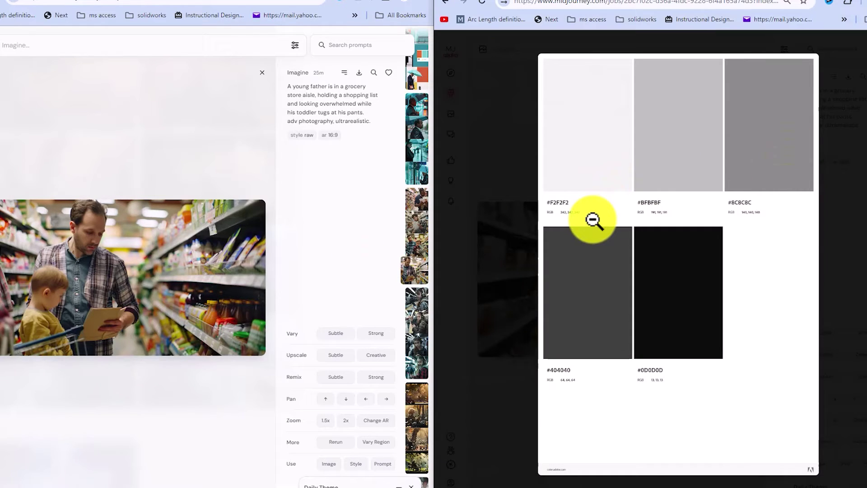
left_click(497, 189)
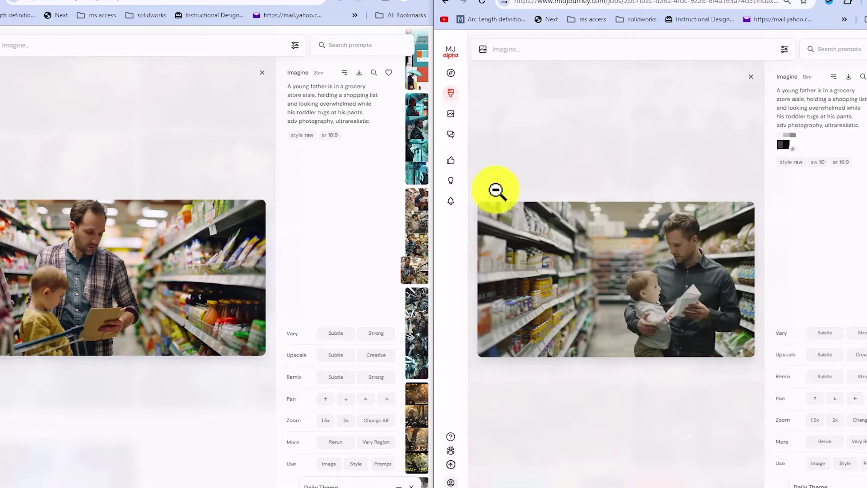
Compare the palette-styled and unstyled father images enlarged, then switch to the sw 15 job
left_click(641, 278)
left_click(126, 281)
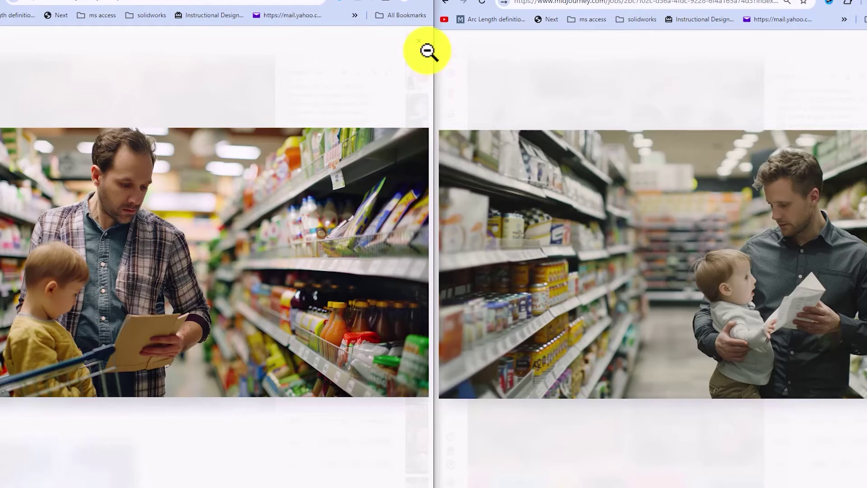
left_click(540, 197)
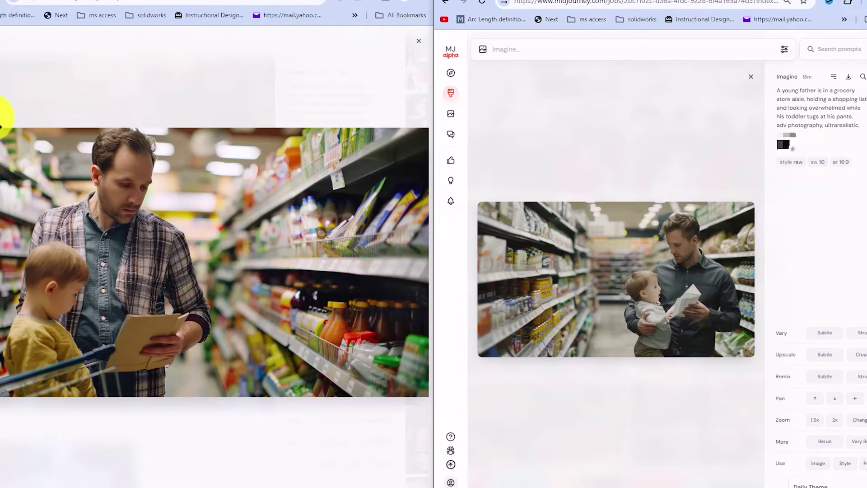
left_click(5, 129)
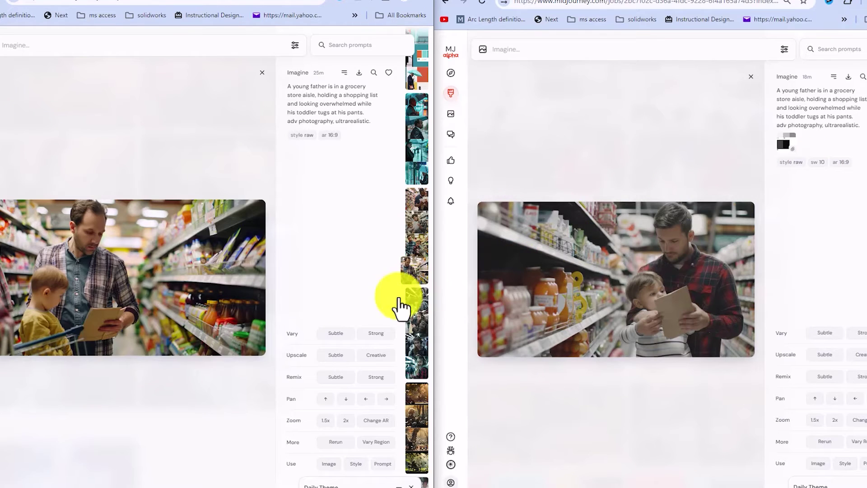
key("Right")
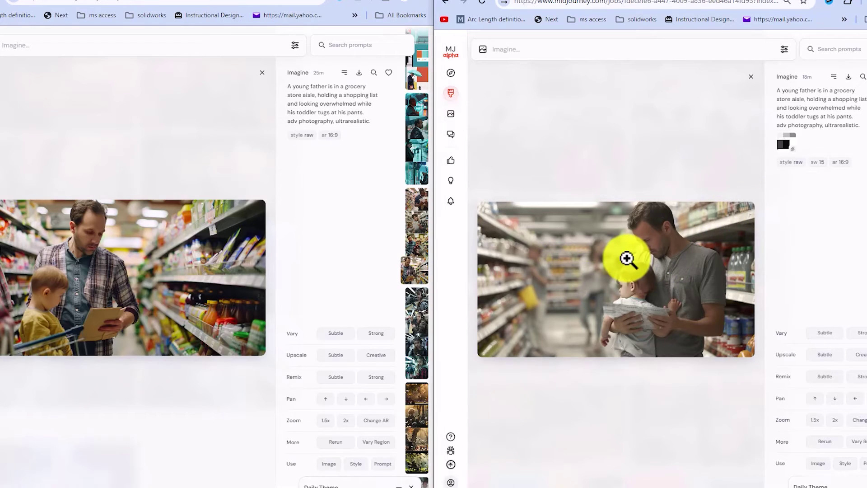
Enlarge the sw 15 and unstyled father images side by side, then show another styled version
left_click(626, 258)
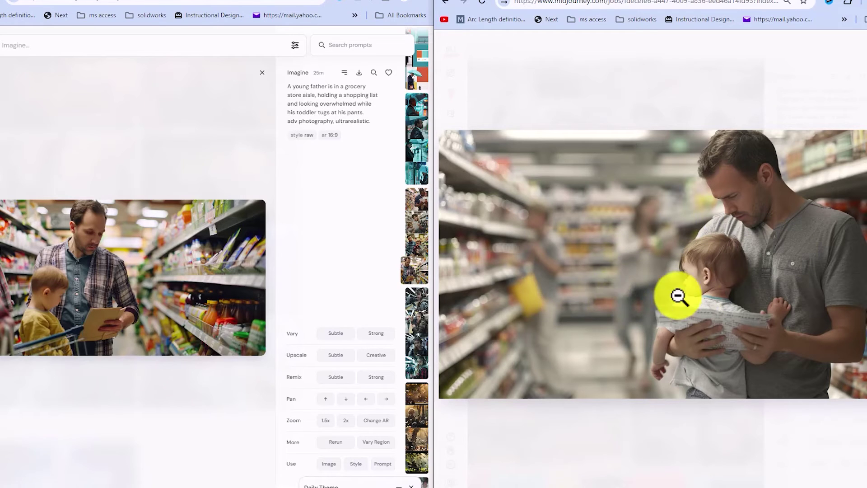
left_click(116, 286)
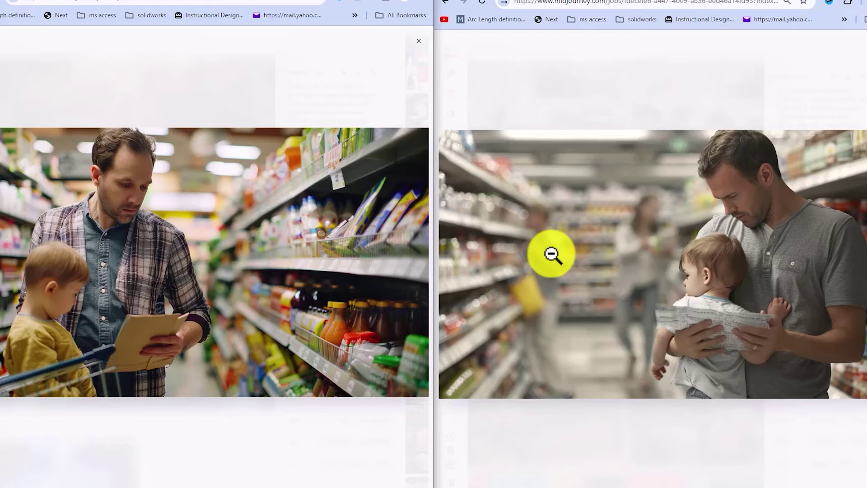
key("Right")
left_click(565, 259)
left_click(574, 265)
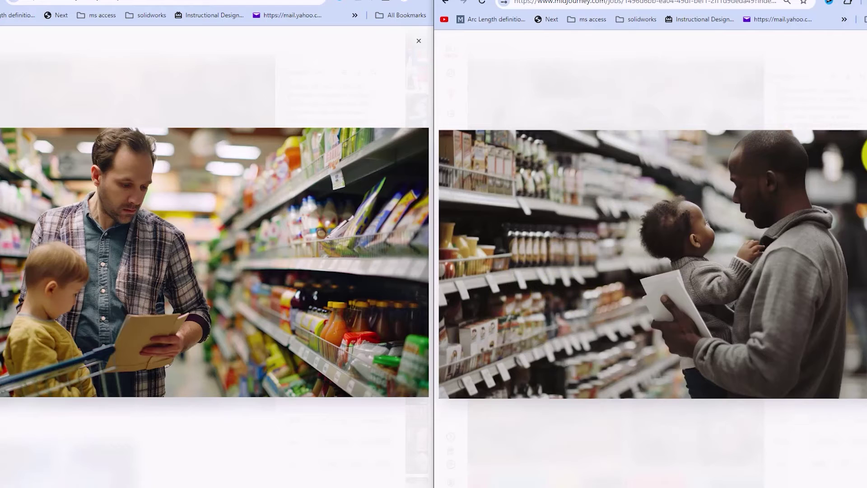
Cycle through the plaid-shirted and grey-shirted father variations, then close back to the grid
key("Right")
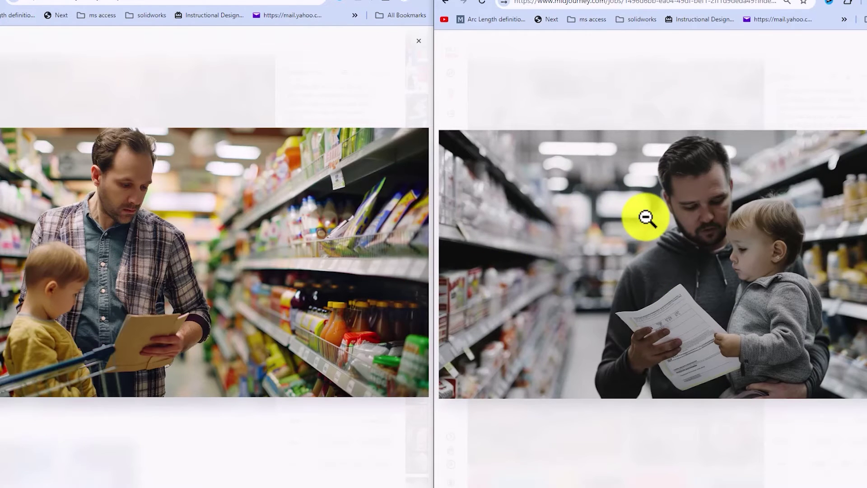
key("Right")
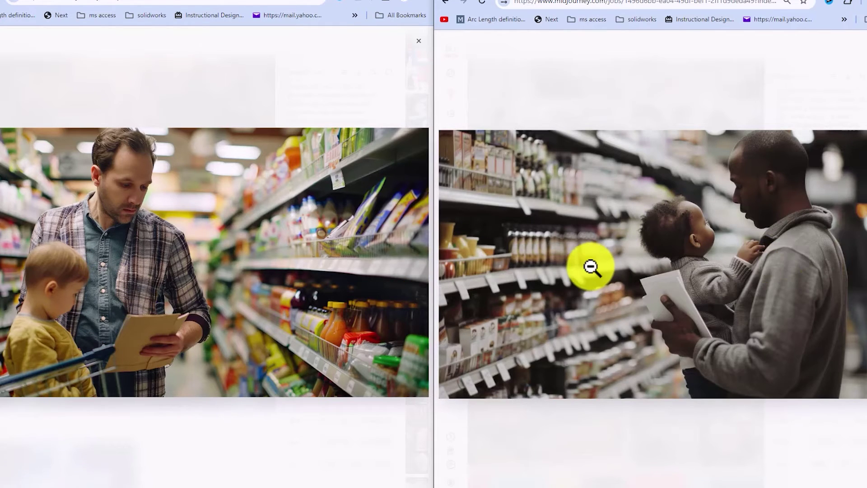
key("Left")
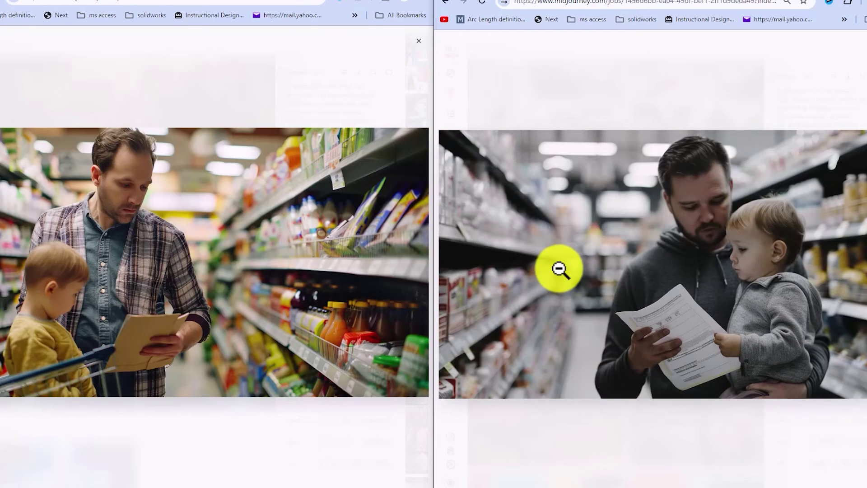
key("Right")
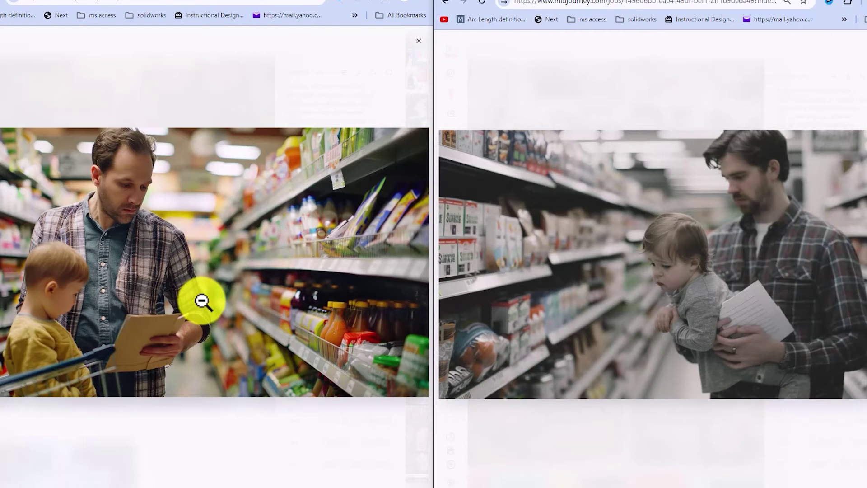
key("Right")
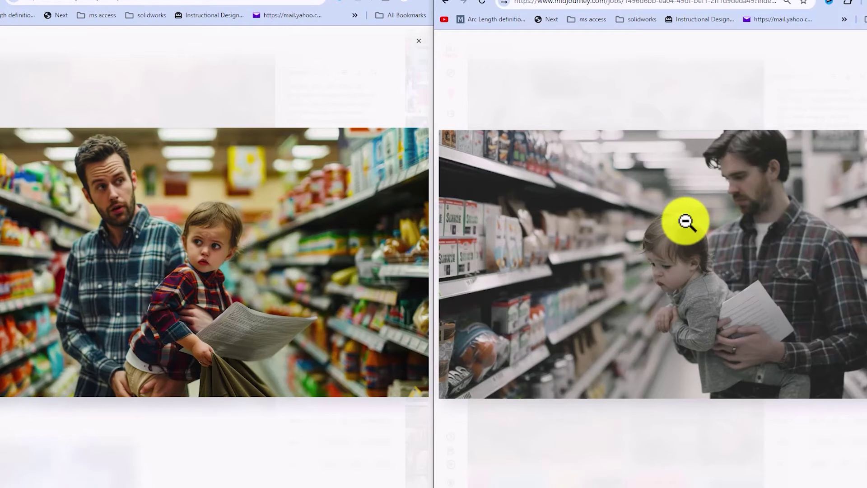
key("Right")
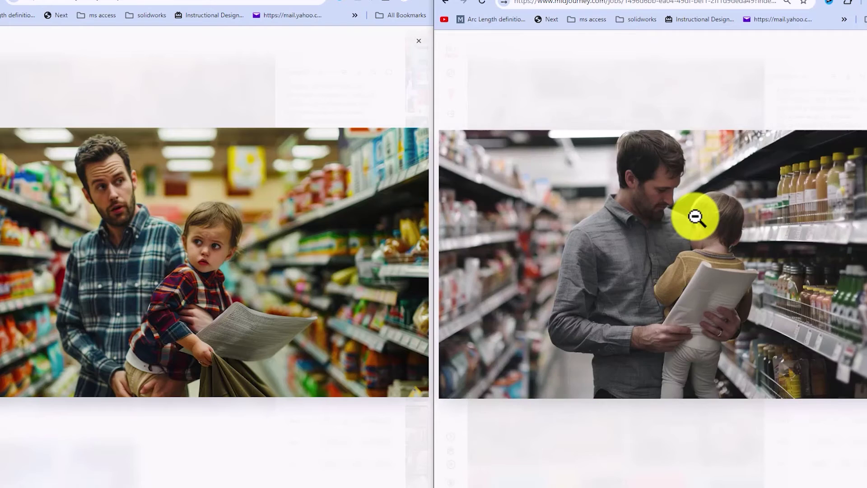
left_click(333, 248)
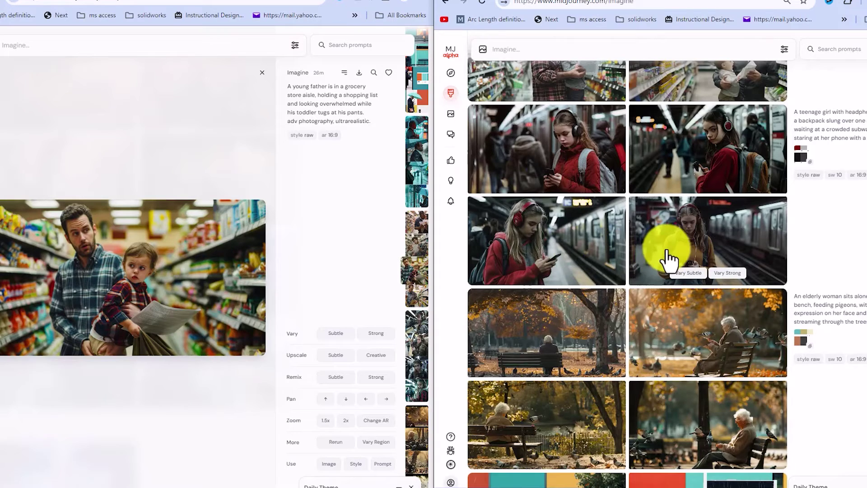
Open the sw 20 grey-hoodie headphones girl image enlarged in a maximized window
scroll(632, 277, "up", 1)
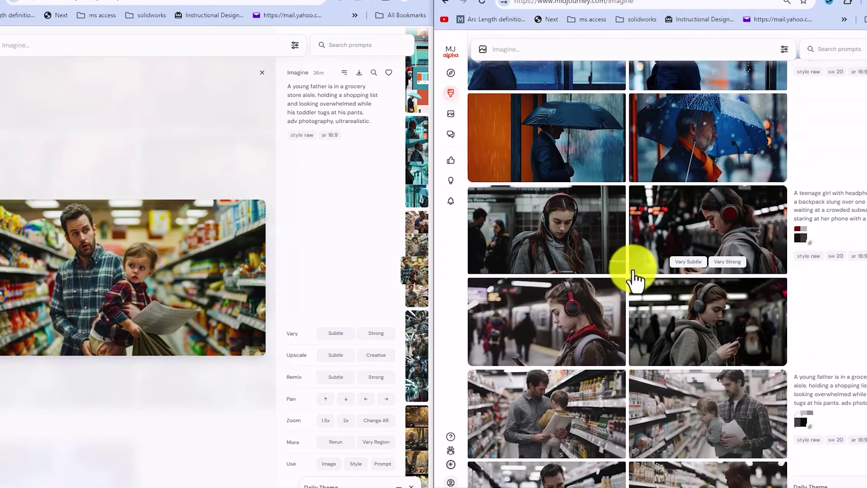
left_click(665, 316)
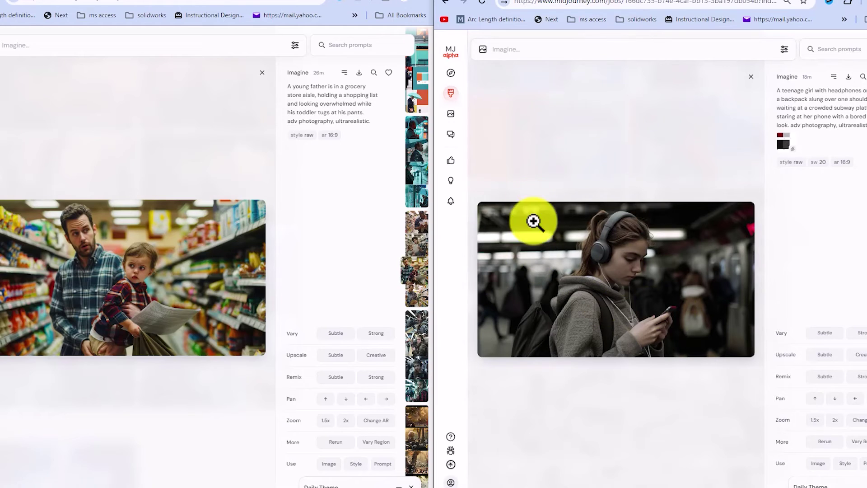
left_click(508, 182)
left_click(662, 312)
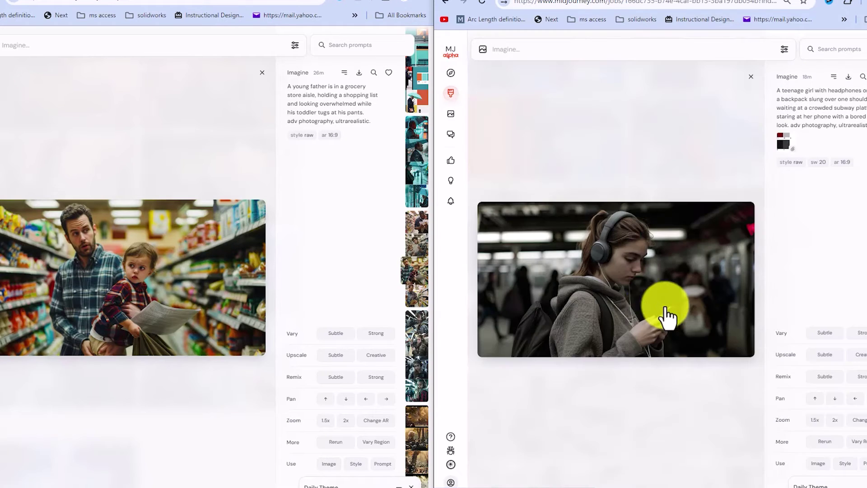
key("super+Up")
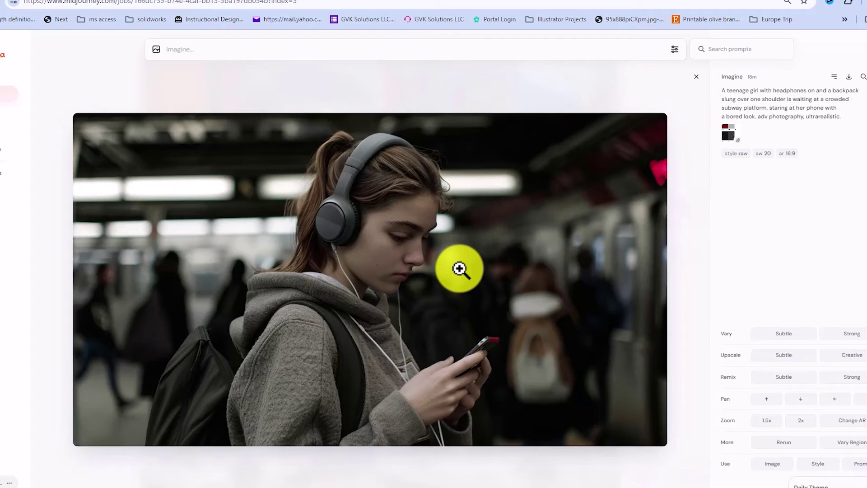
Step through the four subway headphone-girl variations to the sw 20 blue-umbrella businessman
key("Left")
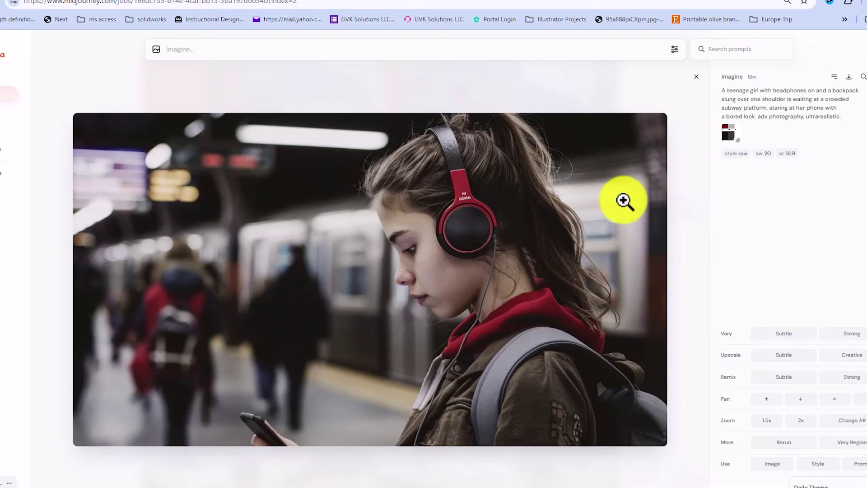
key("Left")
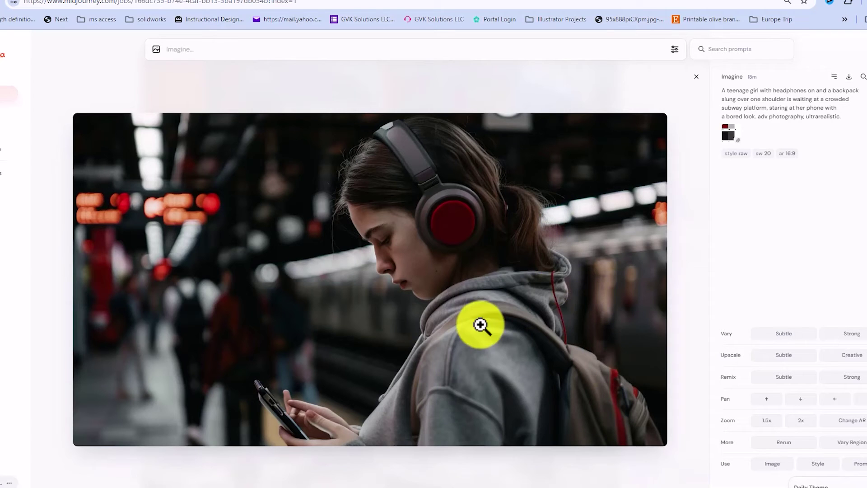
key("Left")
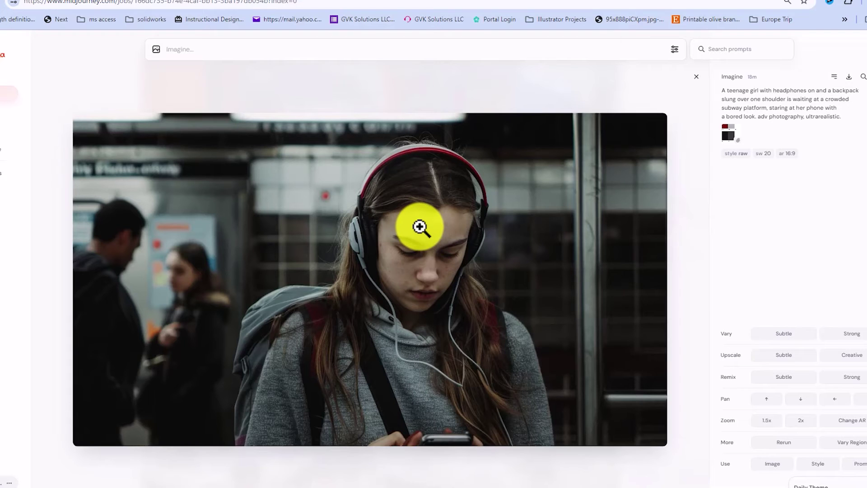
key("Left")
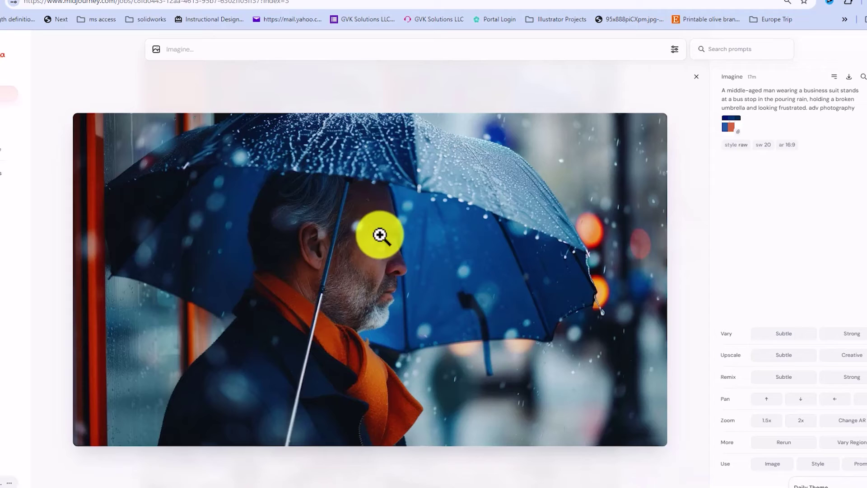
Inspect the blue and orange palette, then cycle the umbrella-man variations to the image-referenced job
left_click(728, 126)
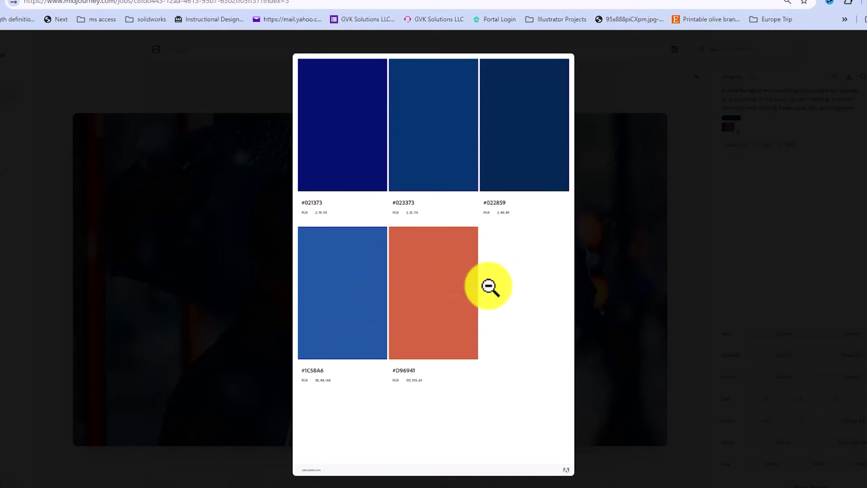
left_click(186, 287)
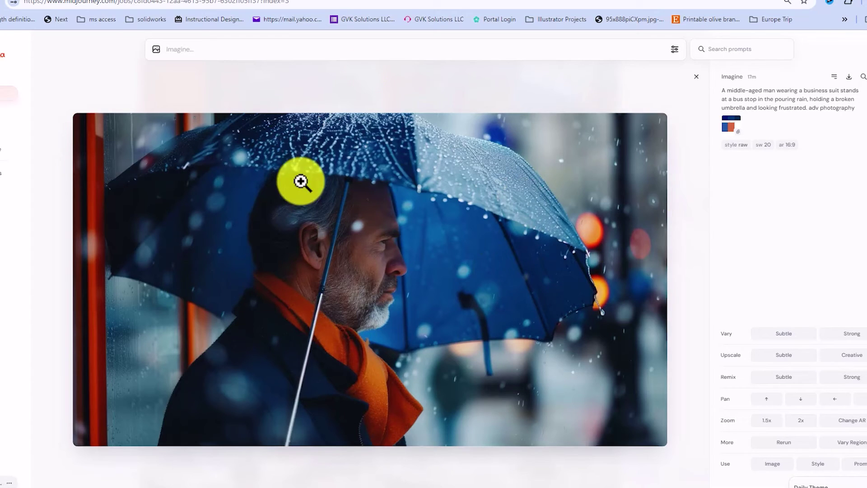
key("Left")
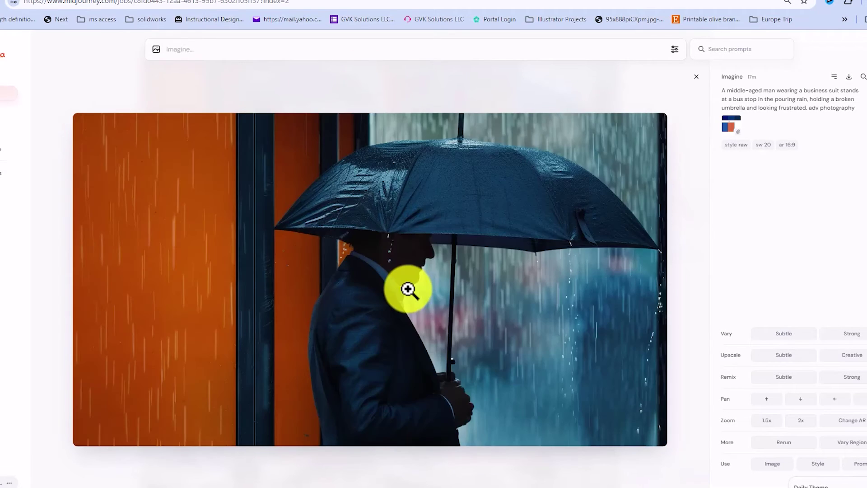
key("Left")
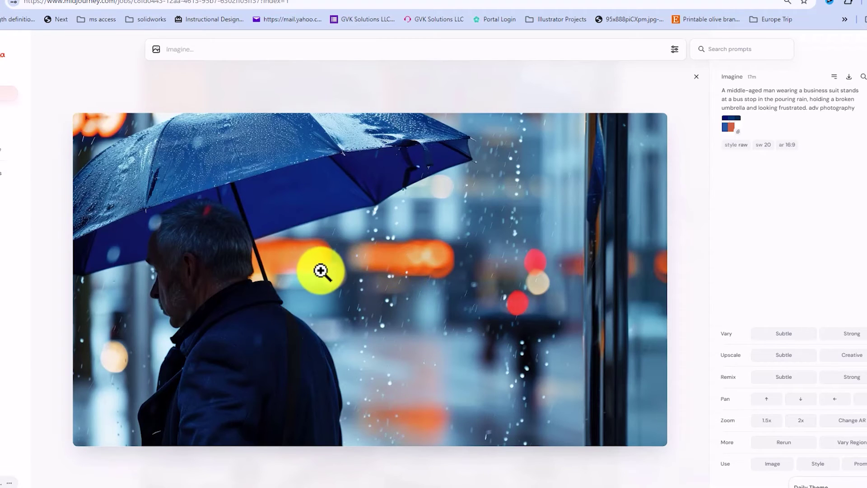
key("Left")
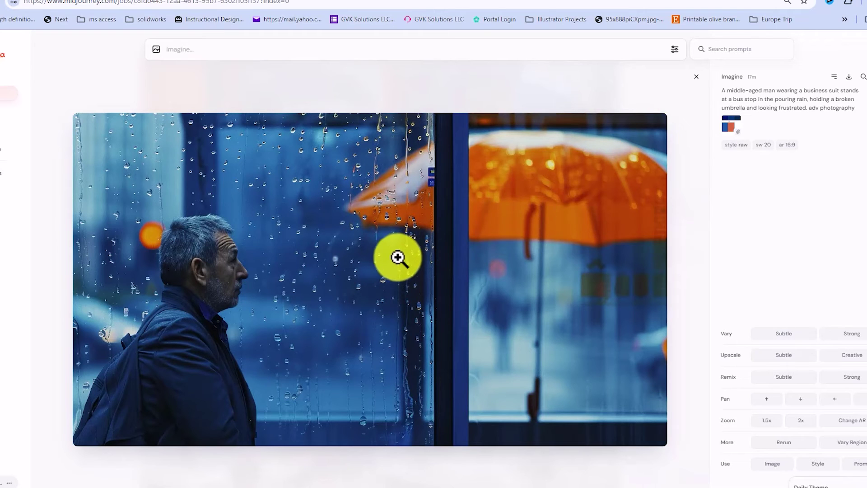
key("Left")
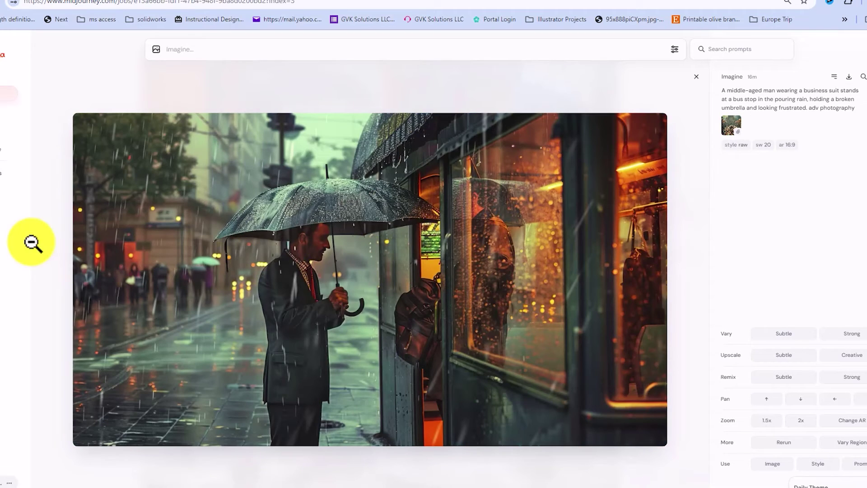
Inspect the cathedral reference image, then open the grey-umbrella rainy bus-stop businessman image
left_click(63, 161)
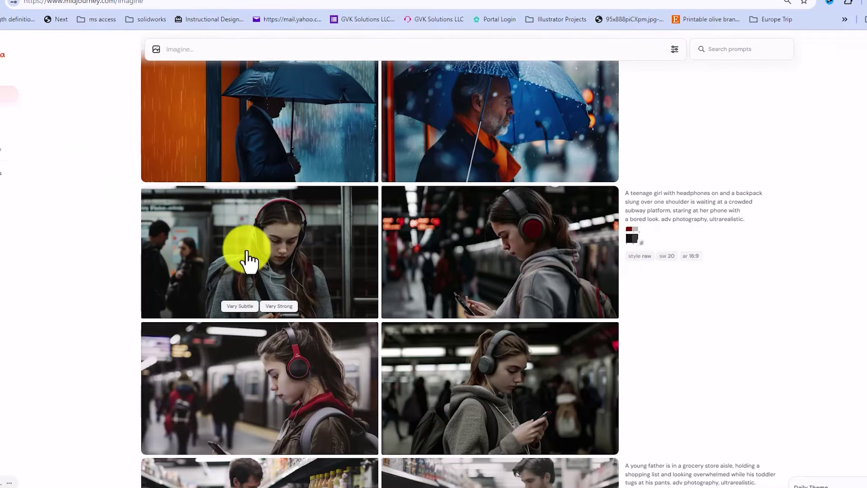
scroll(329, 243, "up", 5)
scroll(332, 219, "up", 4)
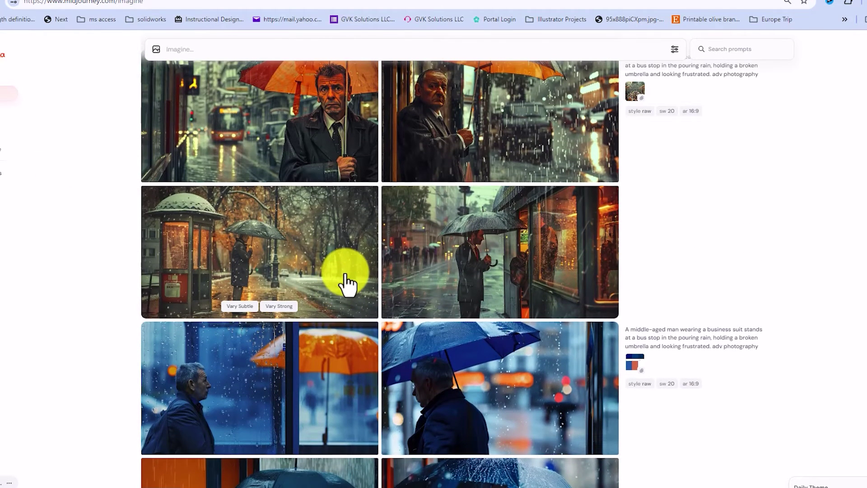
scroll(346, 285, "up", 1)
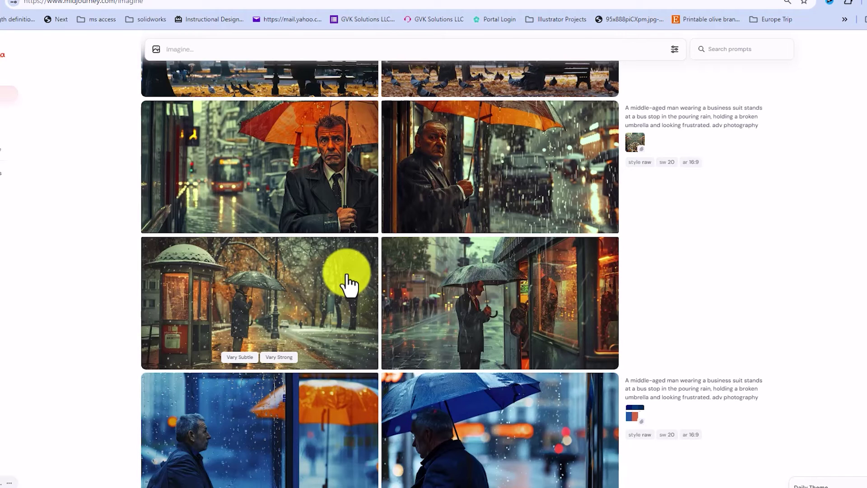
left_click(637, 142)
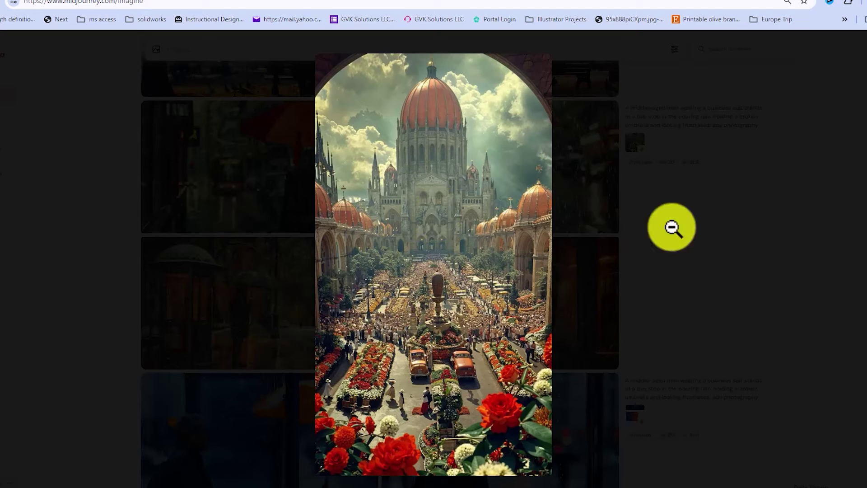
left_click(761, 248)
scroll(616, 273, "down", 1)
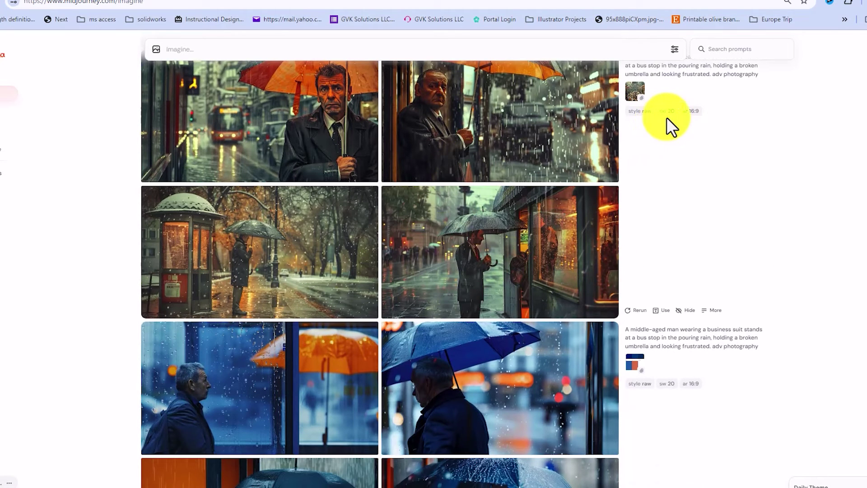
left_click(546, 271)
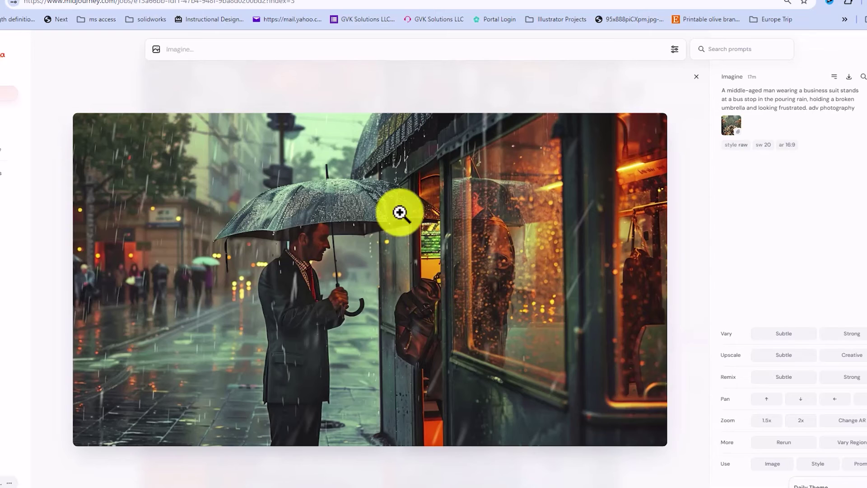
Resubmit the rainy businessman prompt at --sw 10, then browse on to the pigeon-feeding woman
left_click(859, 469)
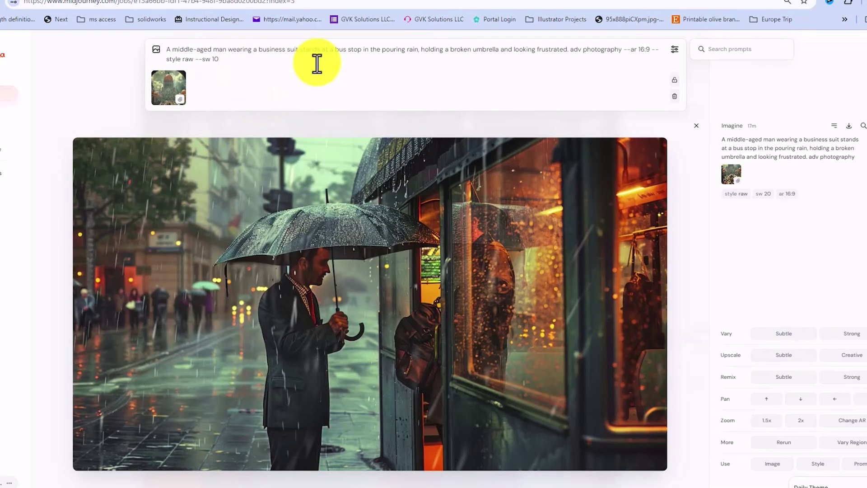
key("Return")
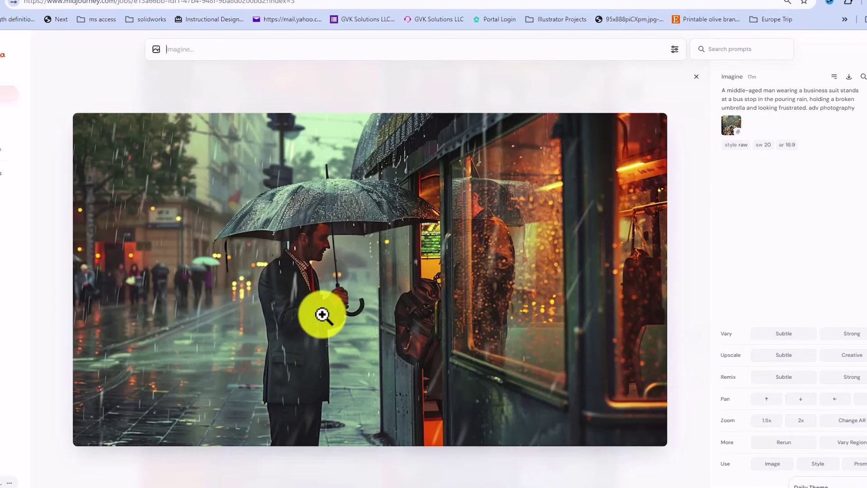
key("Left")
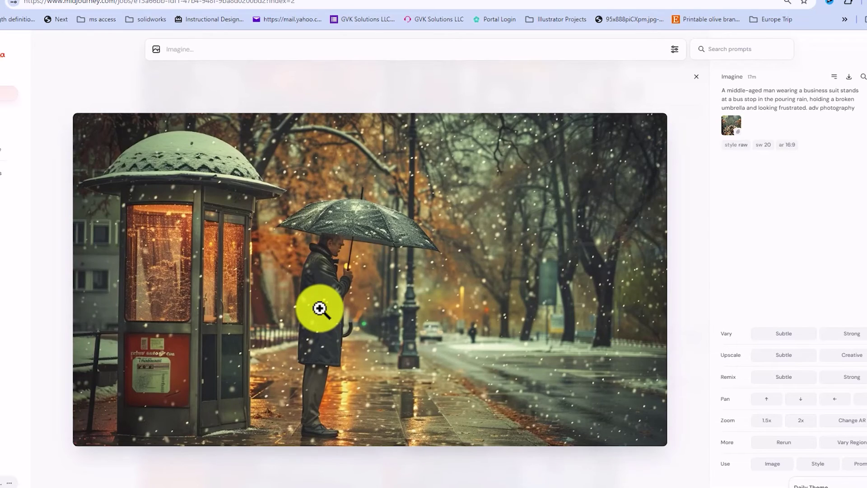
key("Left")
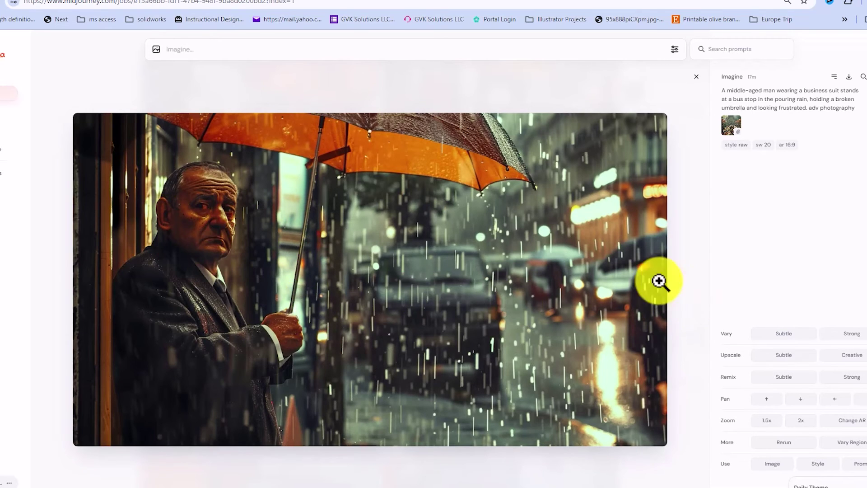
key("Left")
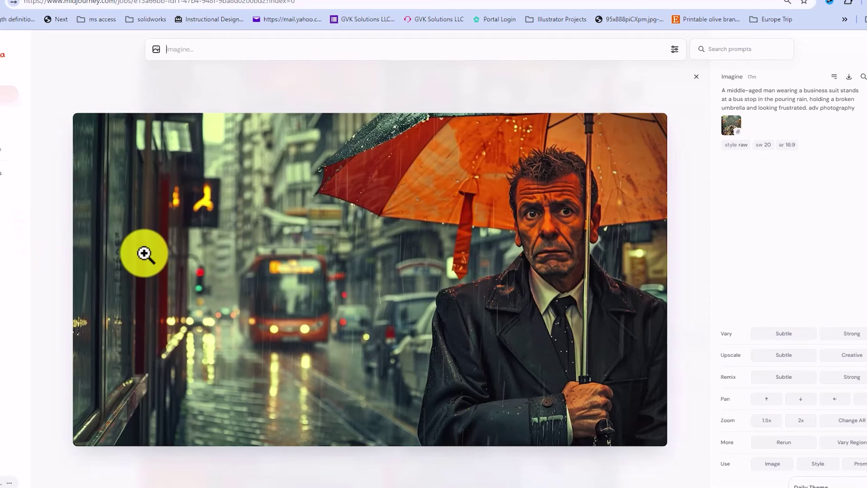
key("Left")
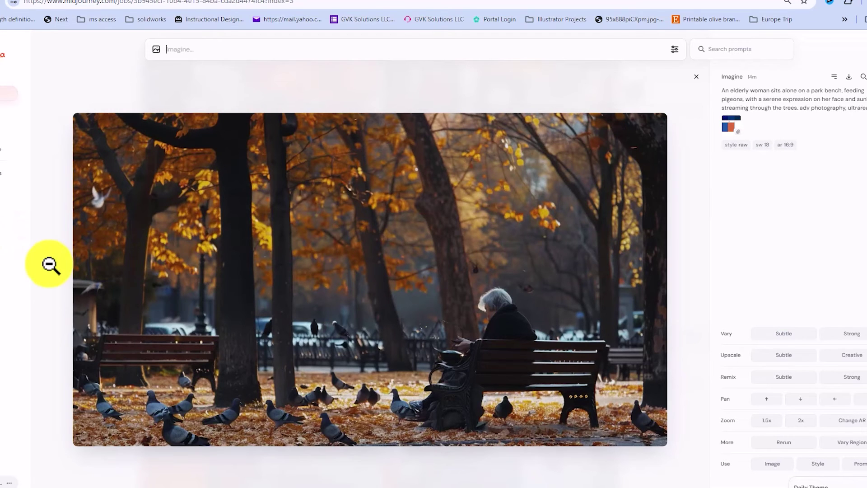
Review the sw 18 park-bench variants, ending on the new sw 10 orange-umbrella bus-stop image
left_click(509, 266)
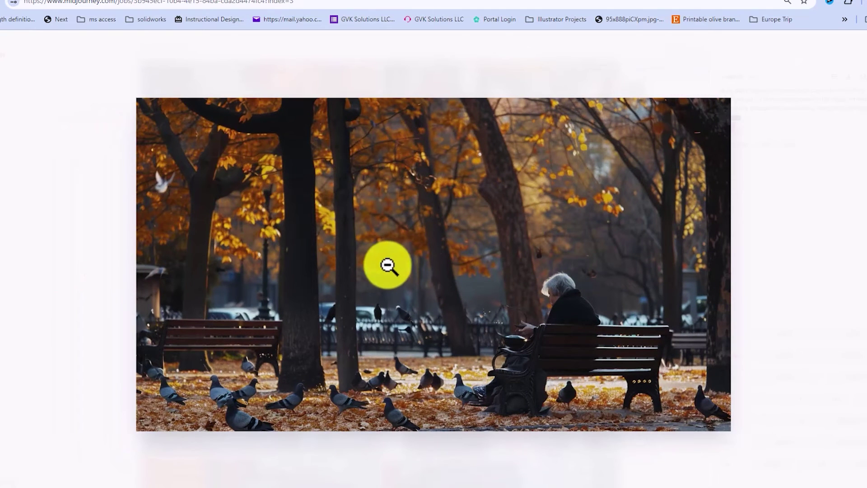
left_click(99, 252)
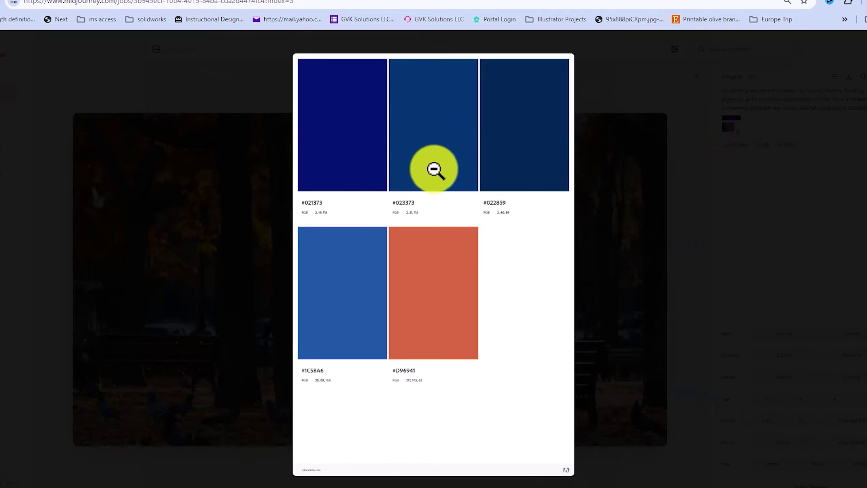
left_click(786, 267)
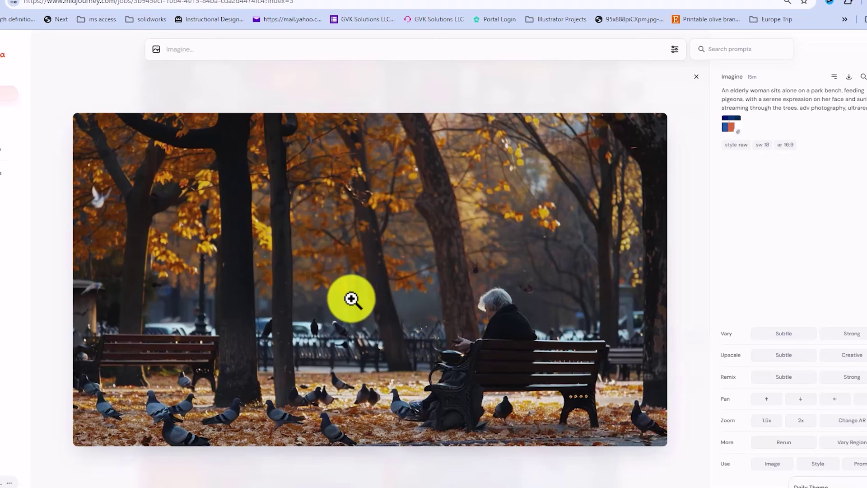
key("Left")
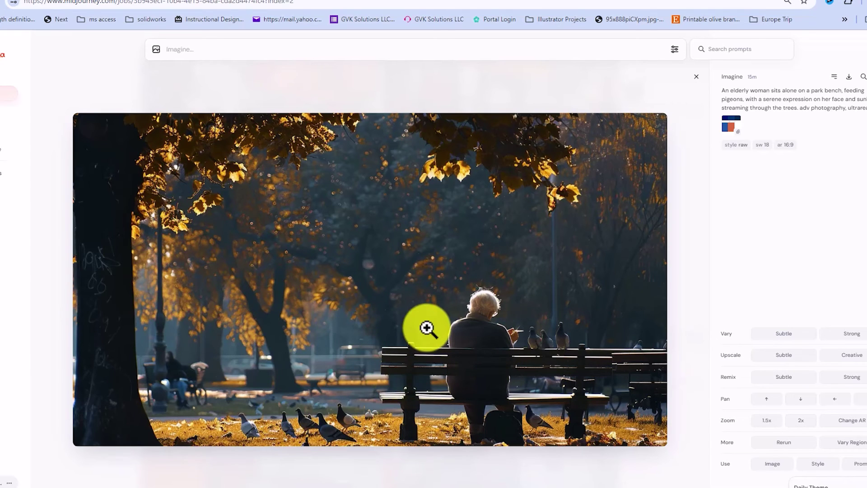
key("Right")
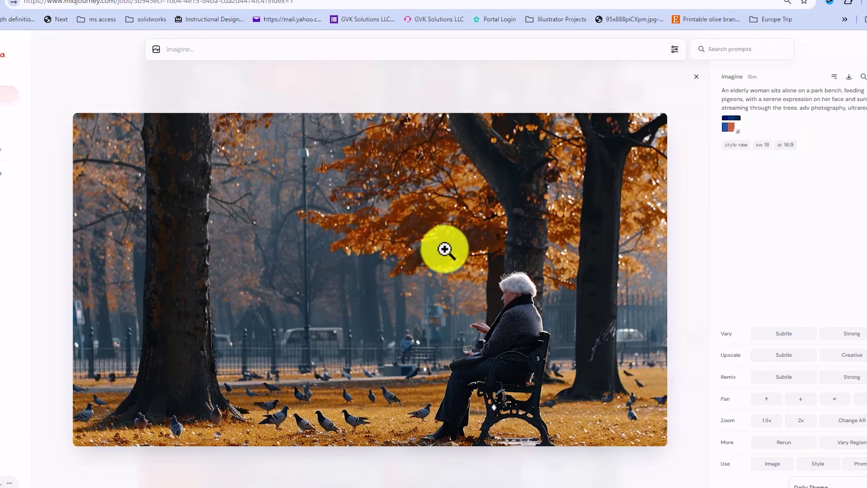
key("Left")
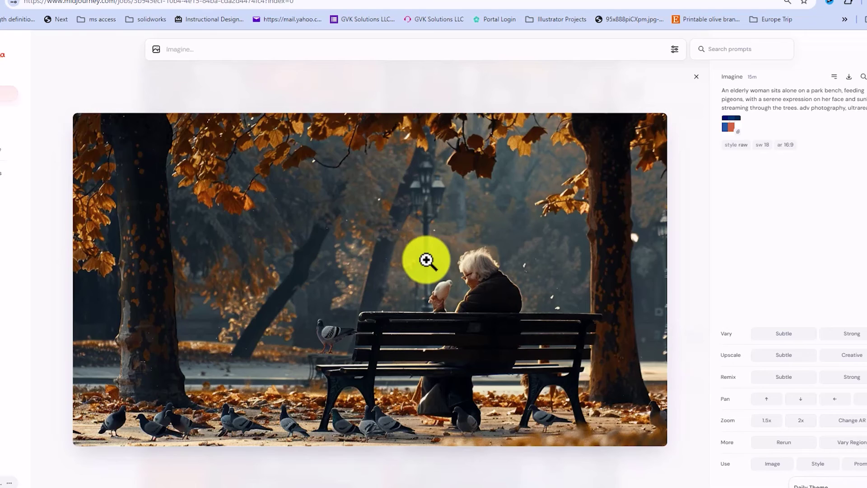
key("Left")
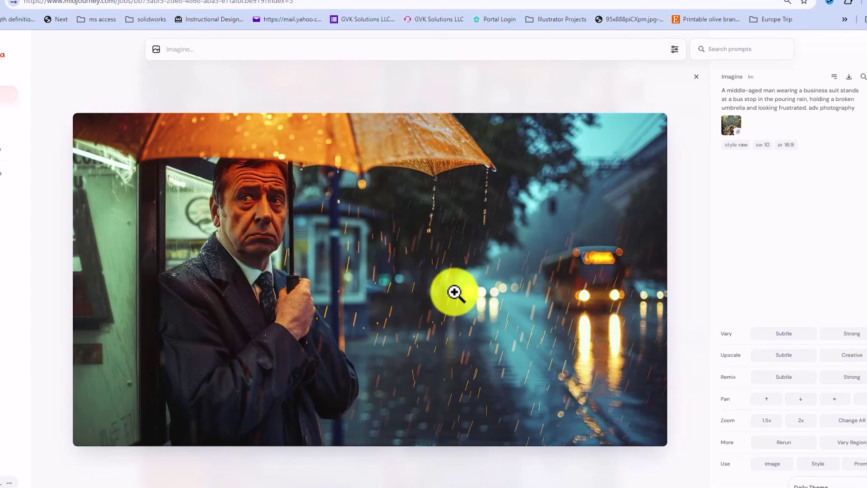
Compare the sw 10 bus-stop variants, settling on the clear-umbrella one, and close the view
key("Left")
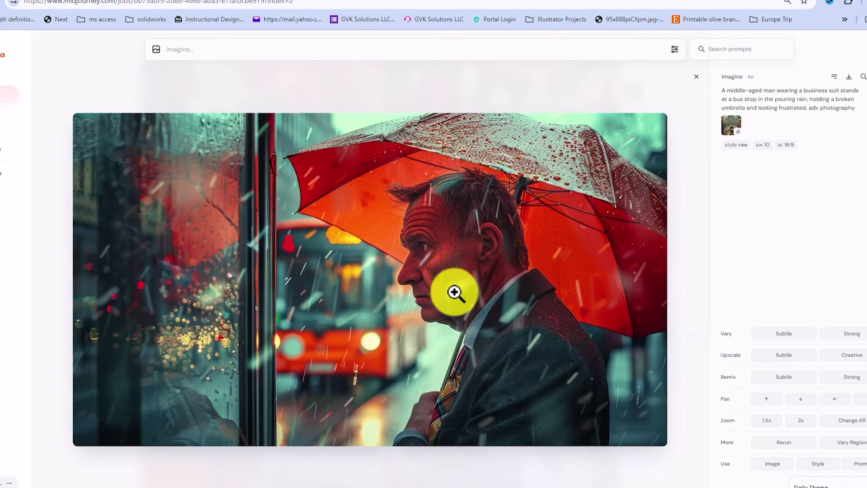
key("Left")
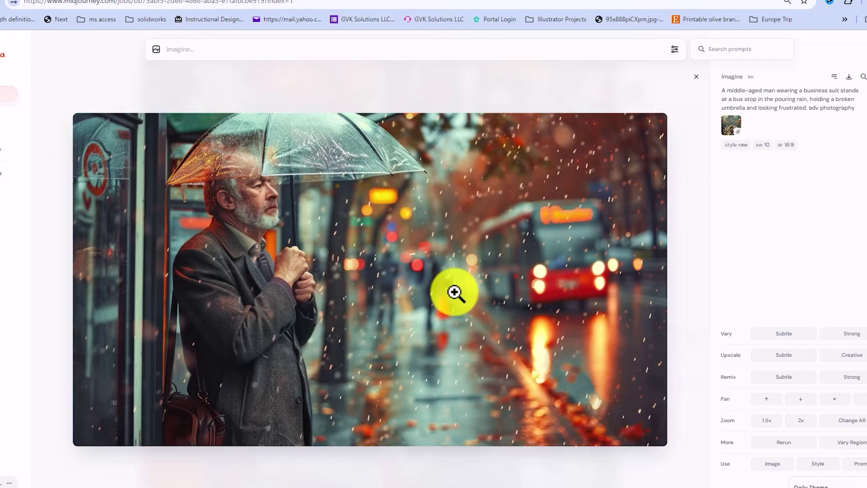
key("Left")
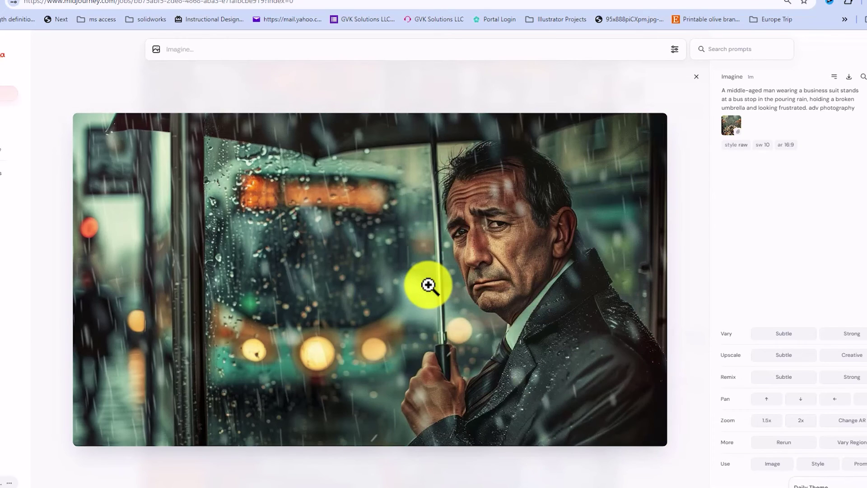
key("Right")
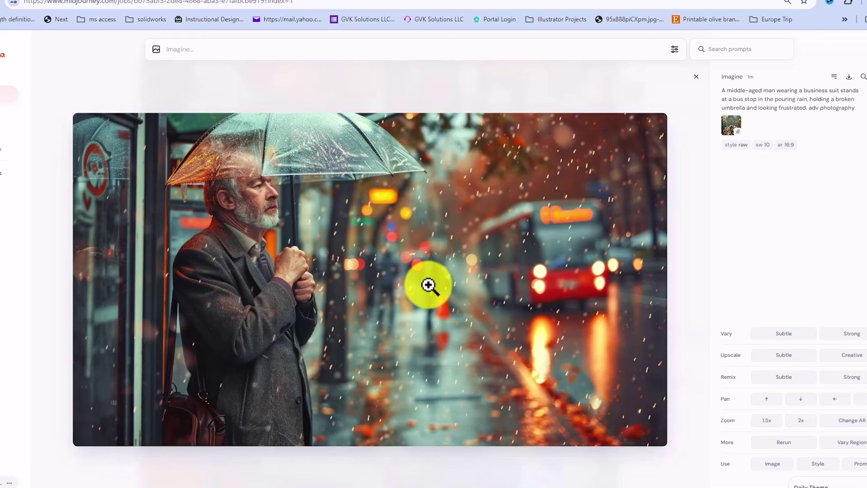
left_click(62, 203)
Scroll the Create grid to the sw 20 headphone-girl subway images
scroll(306, 223, "up", 10)
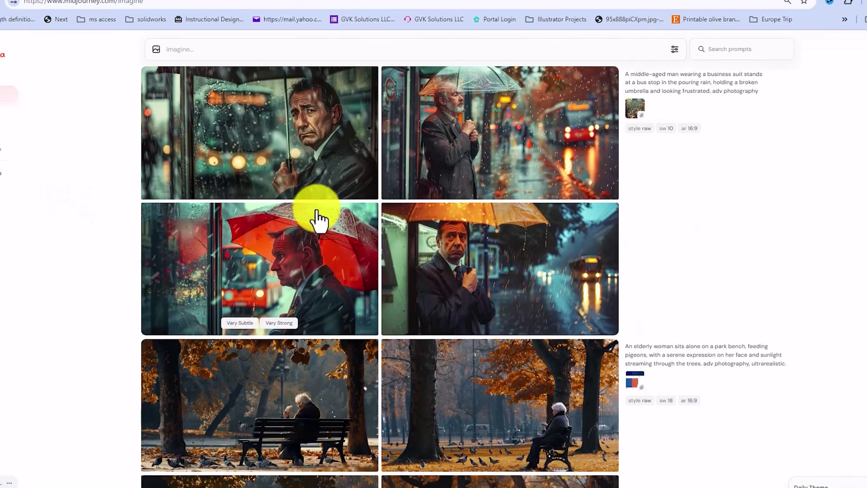
scroll(318, 219, "up", 1)
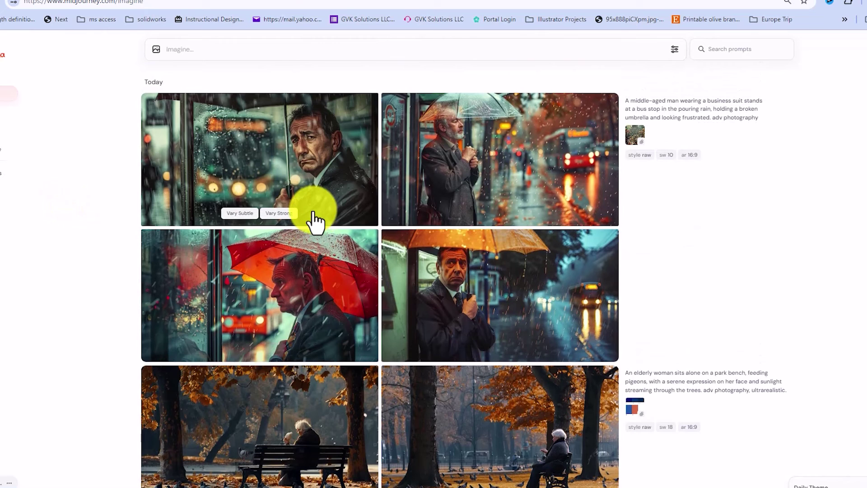
scroll(313, 216, "down", 4)
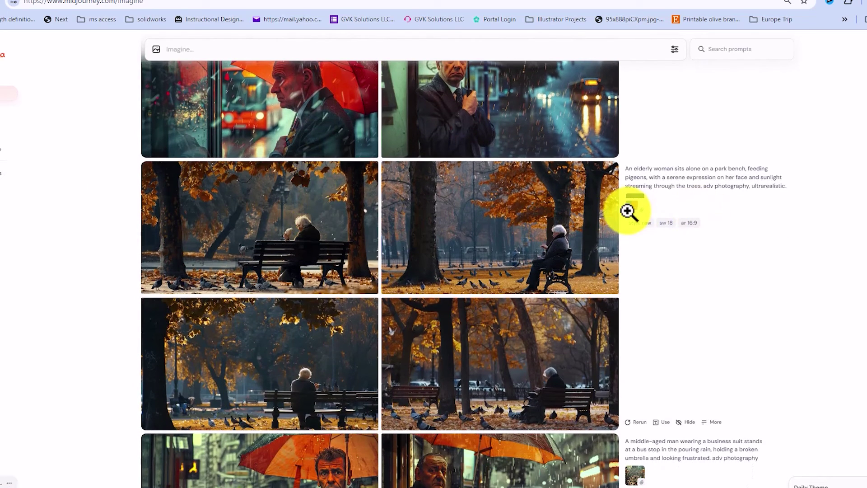
mouse_move(590, 213)
scroll(590, 221, "down", 9)
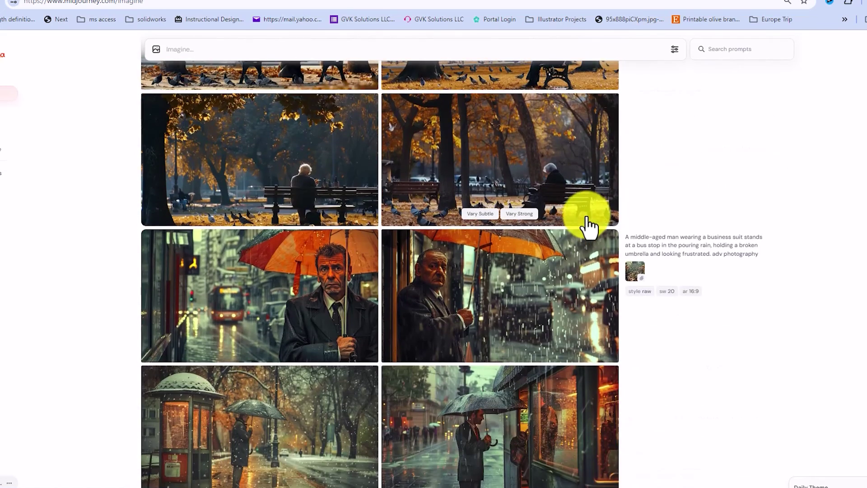
scroll(588, 219, "down", 2)
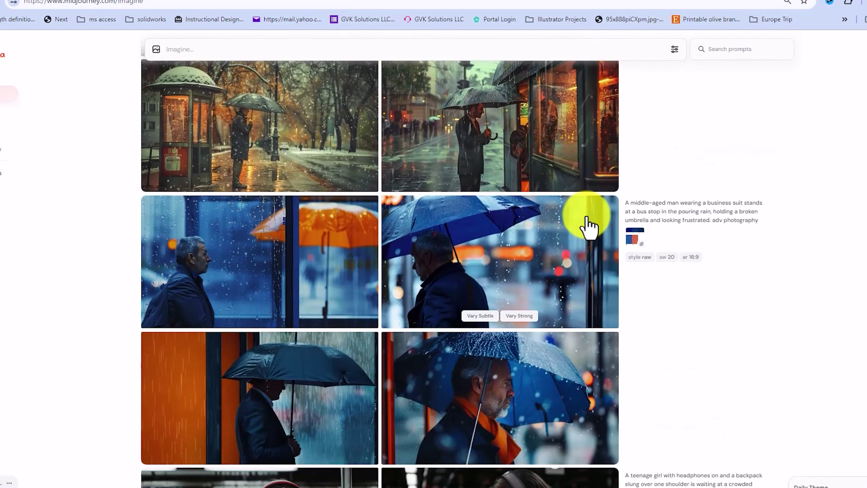
scroll(586, 224, "down", 5)
scroll(585, 234, "down", 3)
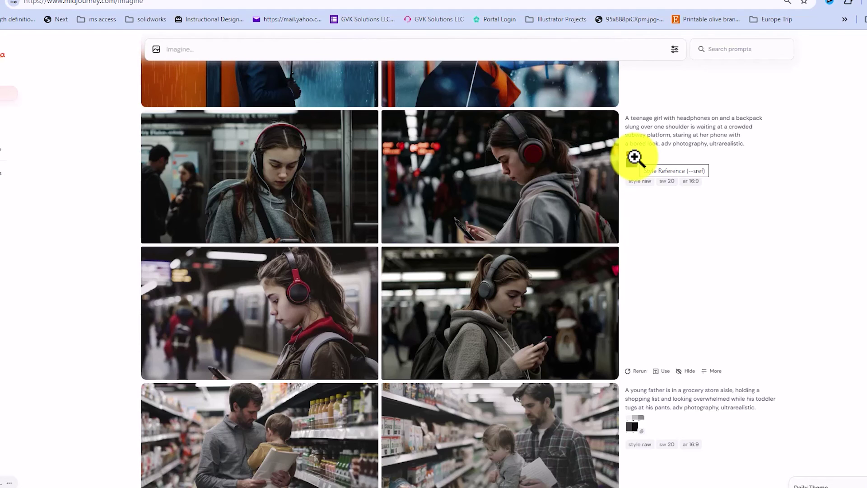
Resubmit the red-headphones subway girl prompt with --sw 20 removed, then return to the top of the grid
left_click(500, 194)
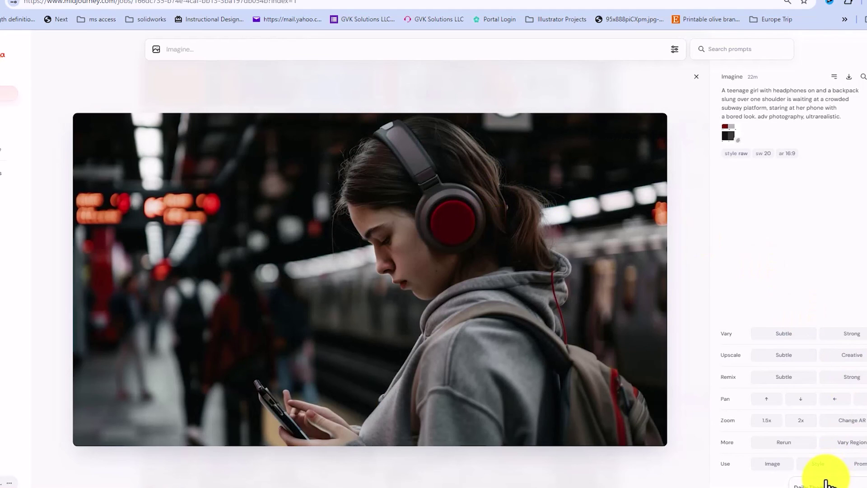
left_click(850, 461)
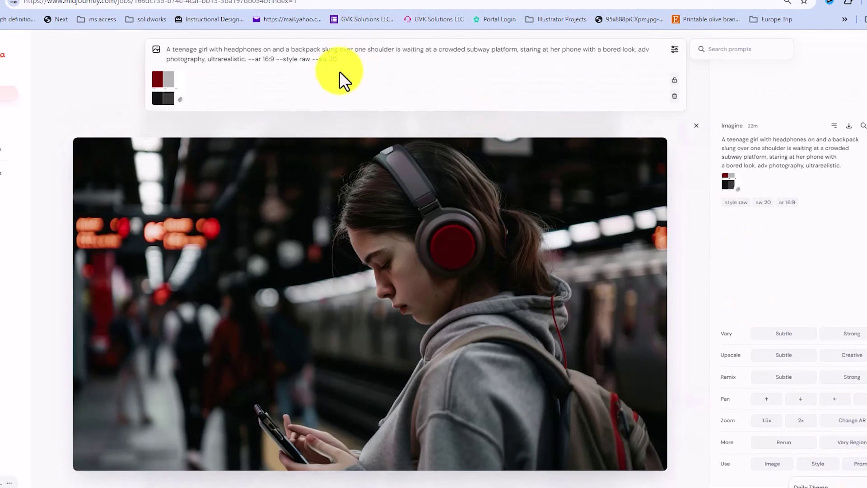
left_click_drag(338, 59, 314, 59)
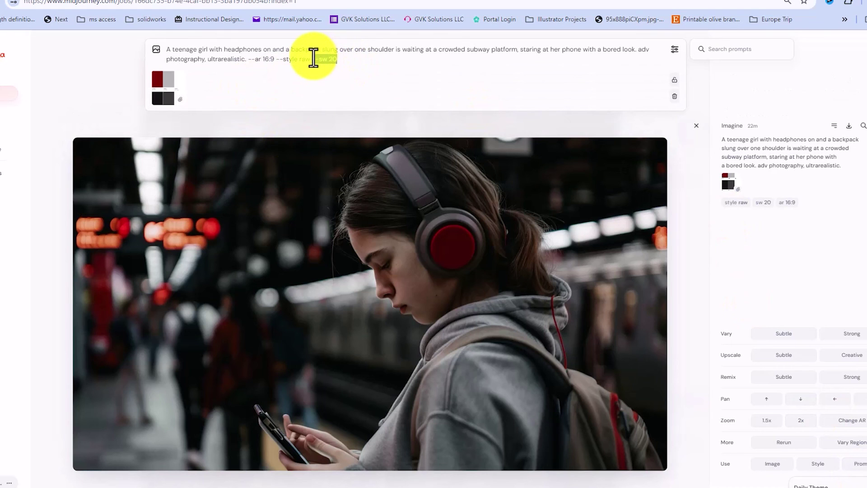
key("Return")
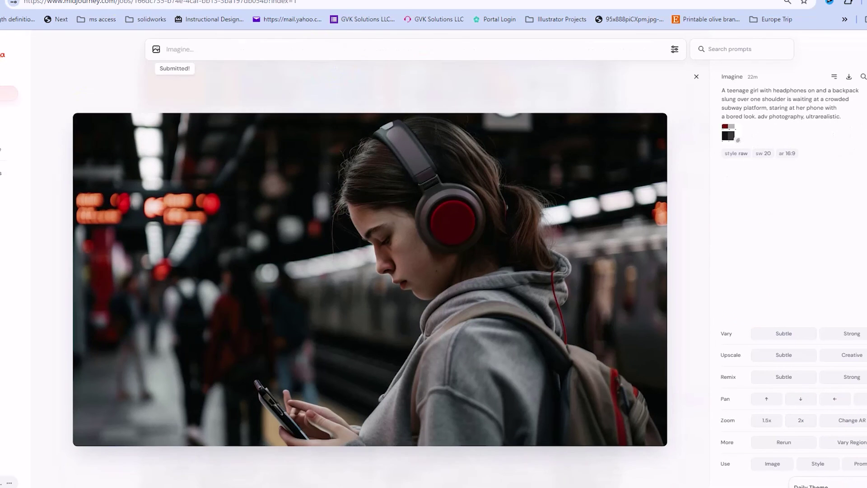
left_click(43, 151)
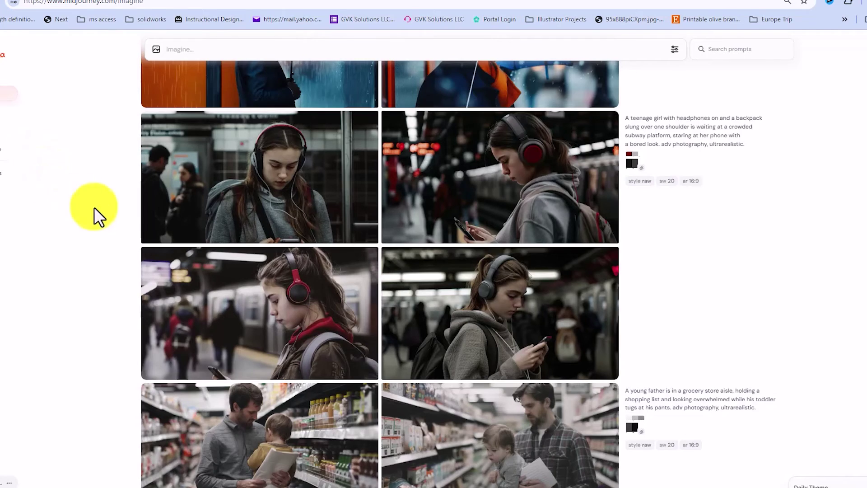
scroll(94, 206, "up", 15)
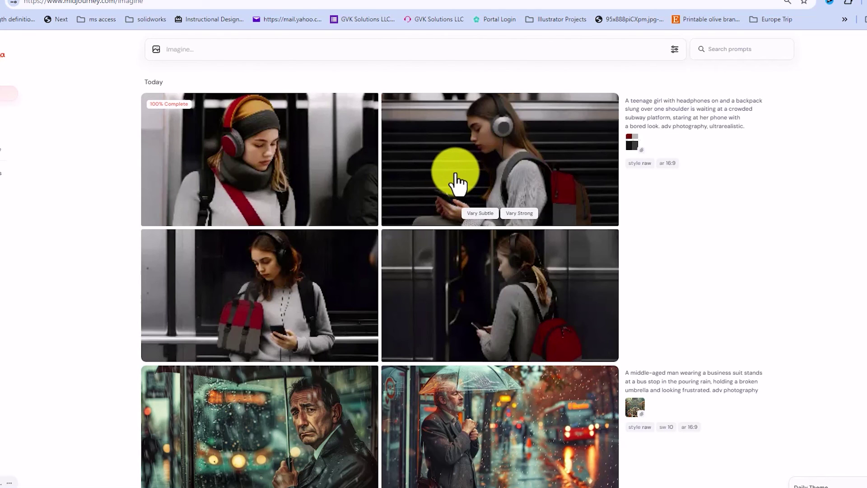
left_click(282, 154)
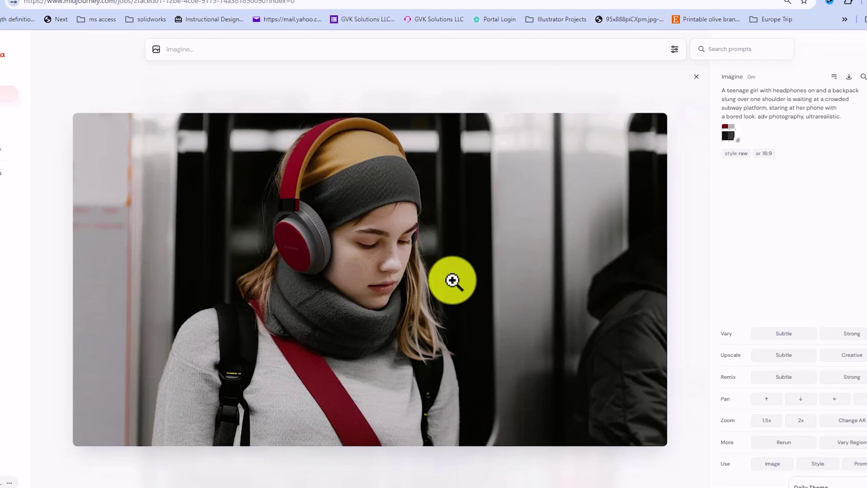
key("Right")
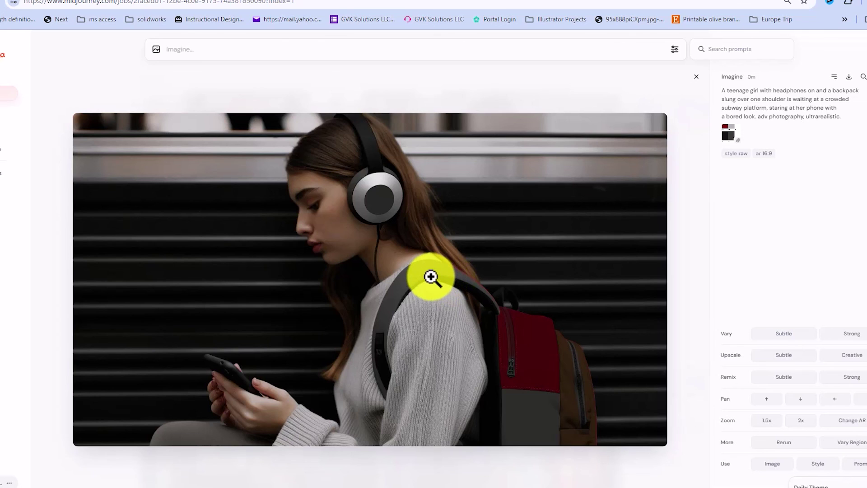
key("Right")
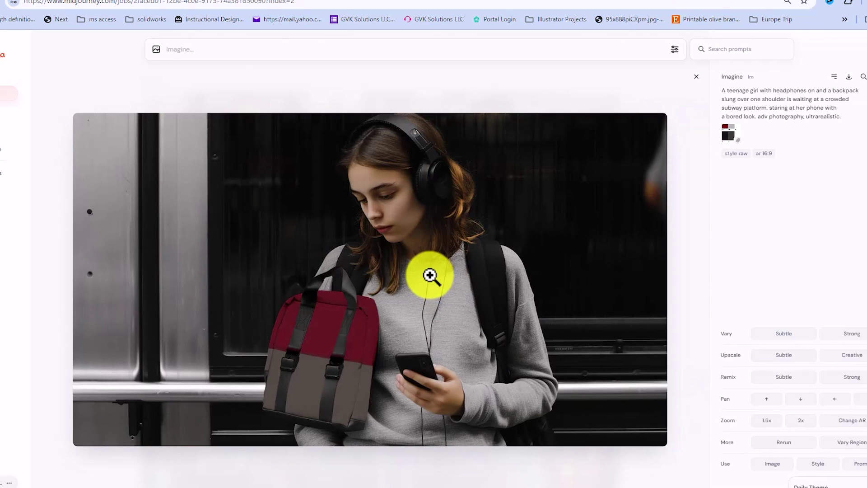
key("Right")
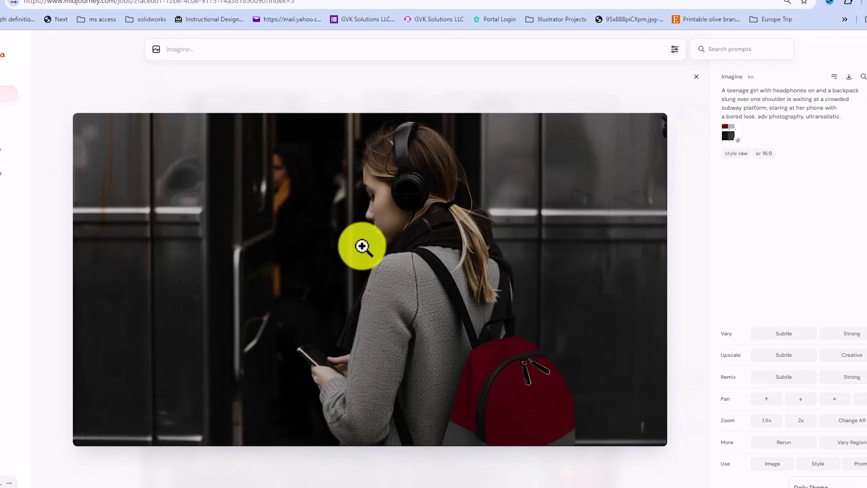
left_click(62, 196)
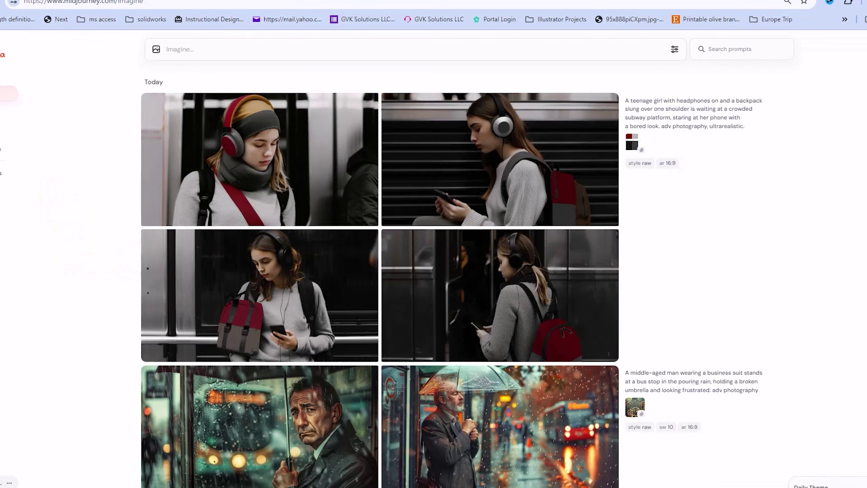